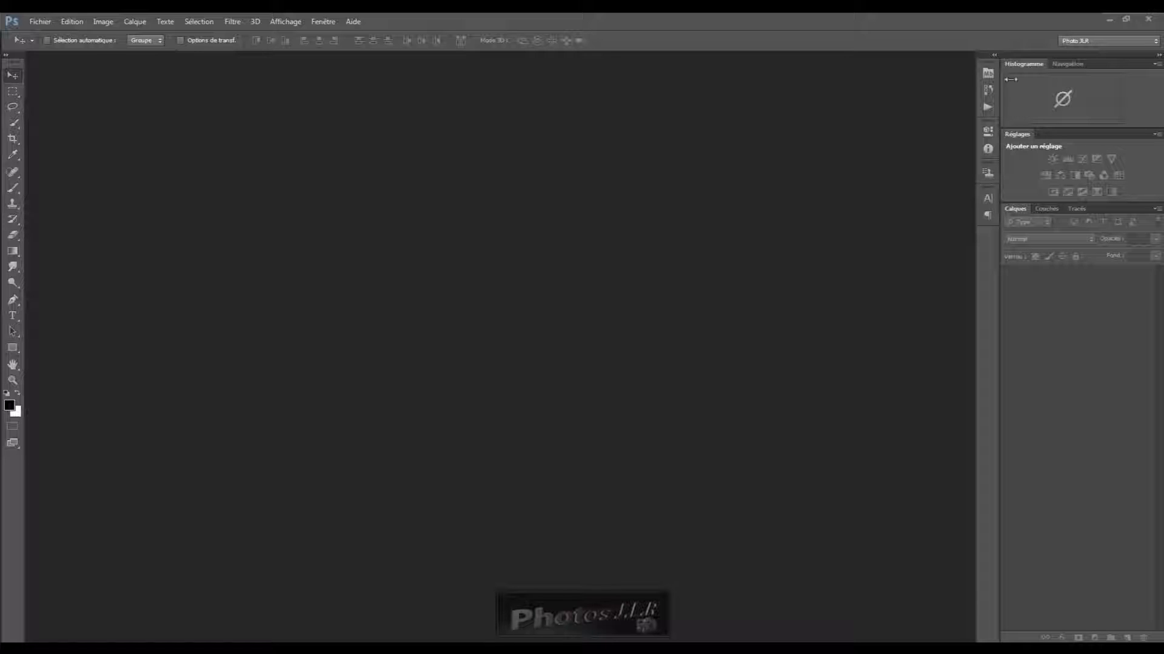
- Show and collapse the Caractère settings, and switch the workspace to Typographie
click(988, 198)
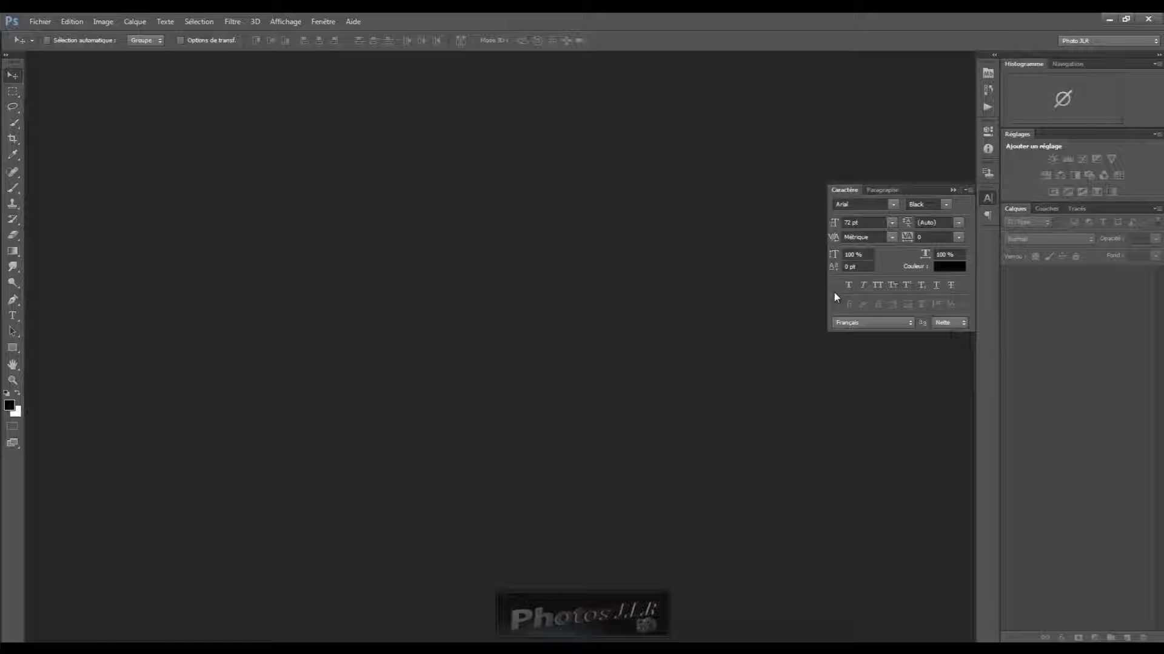
click(953, 190)
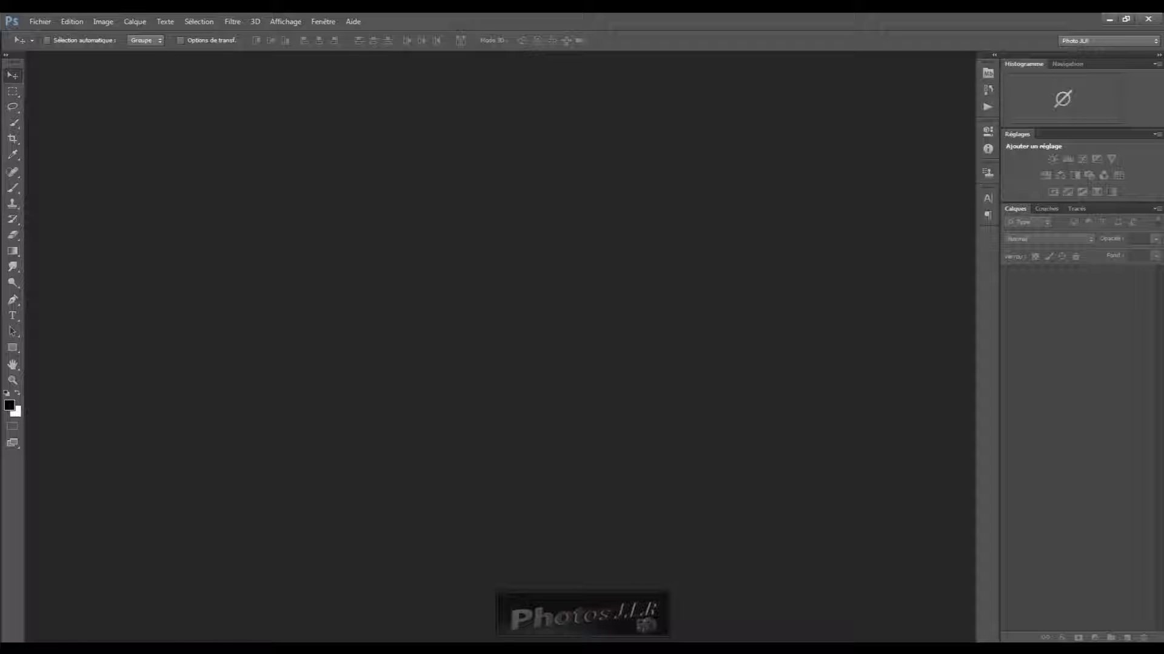
click(1155, 43)
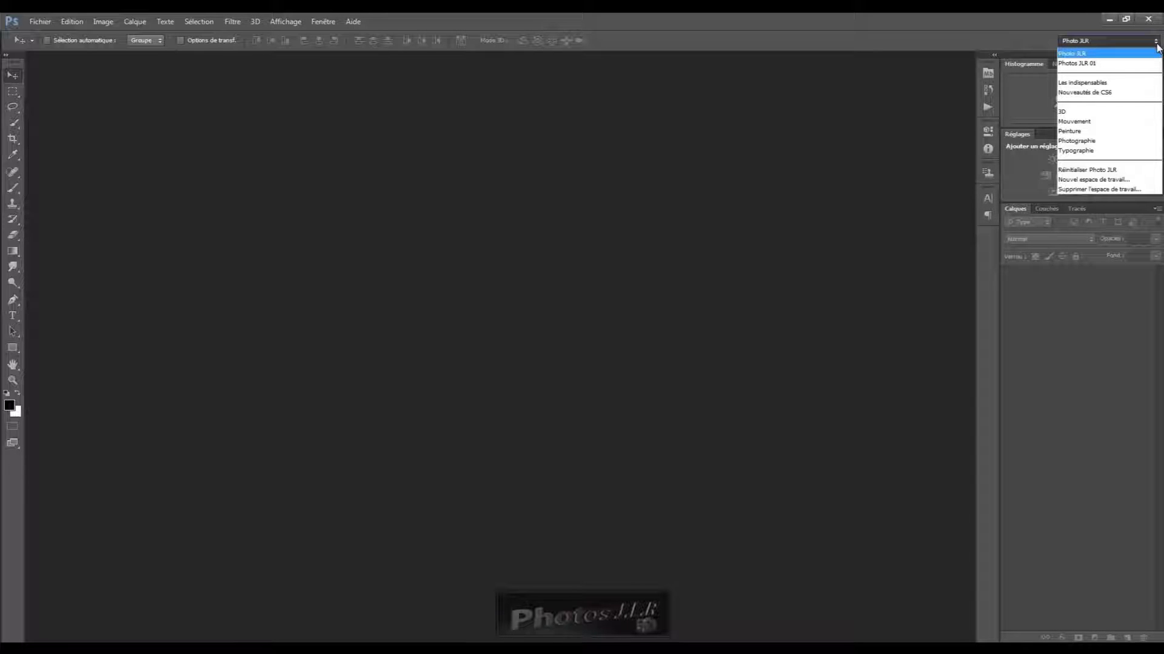
click(1070, 151)
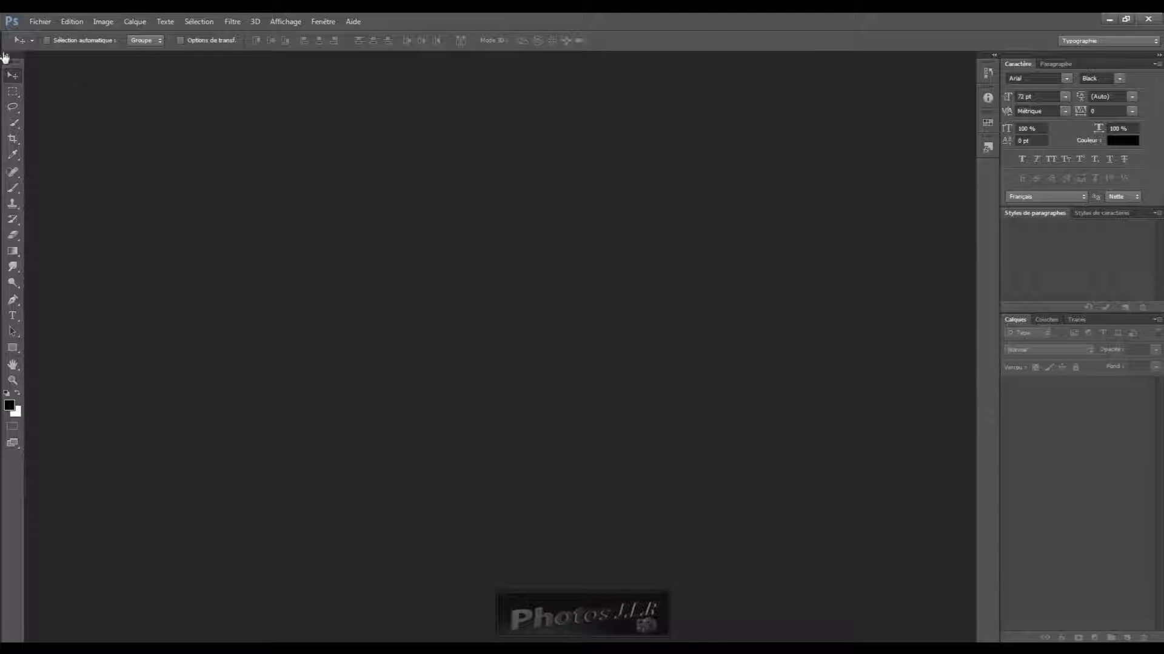
- Create a new A4 document from the Papier format international preset with the resolution set to 72 pixels/pouce
click(38, 22)
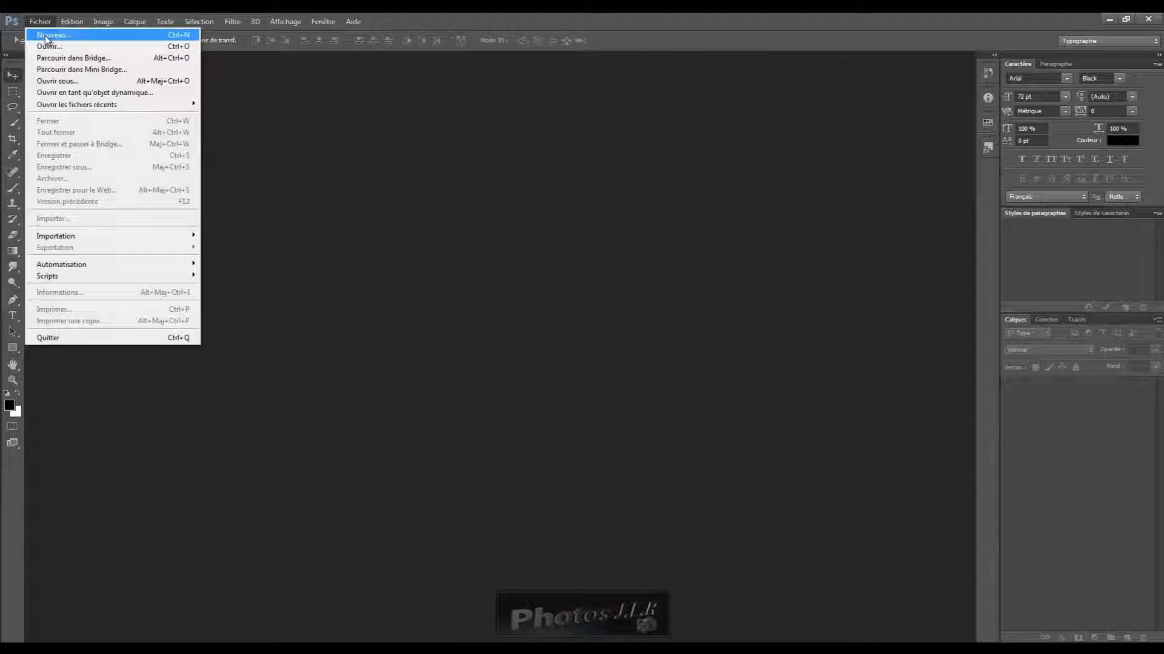
click(47, 35)
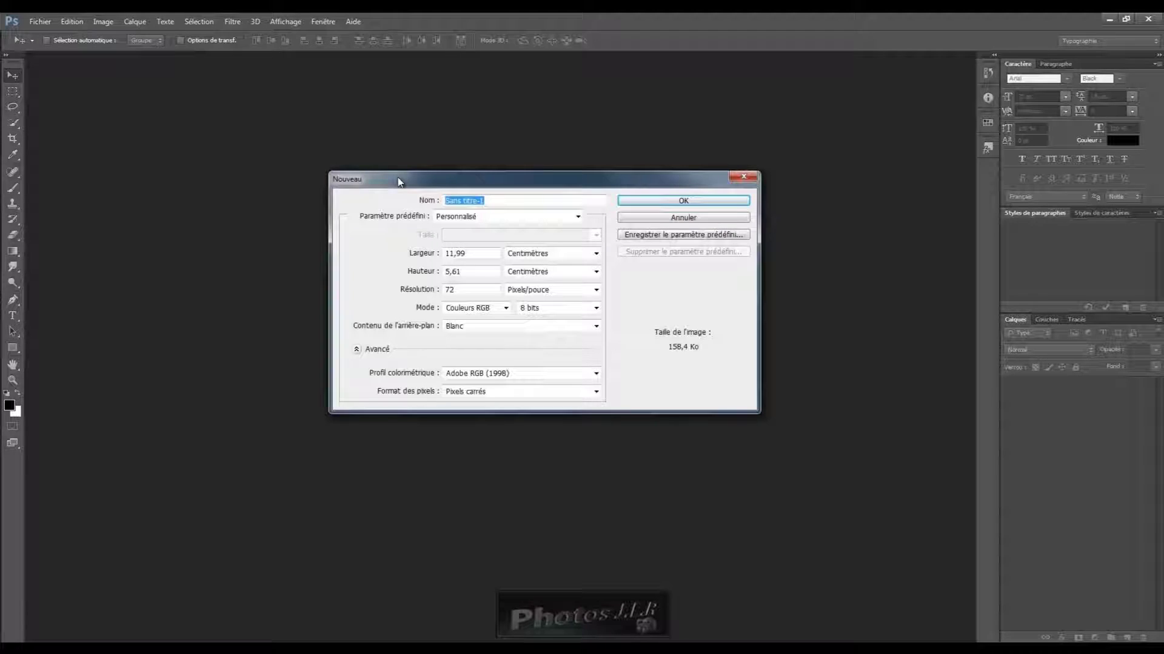
click(578, 216)
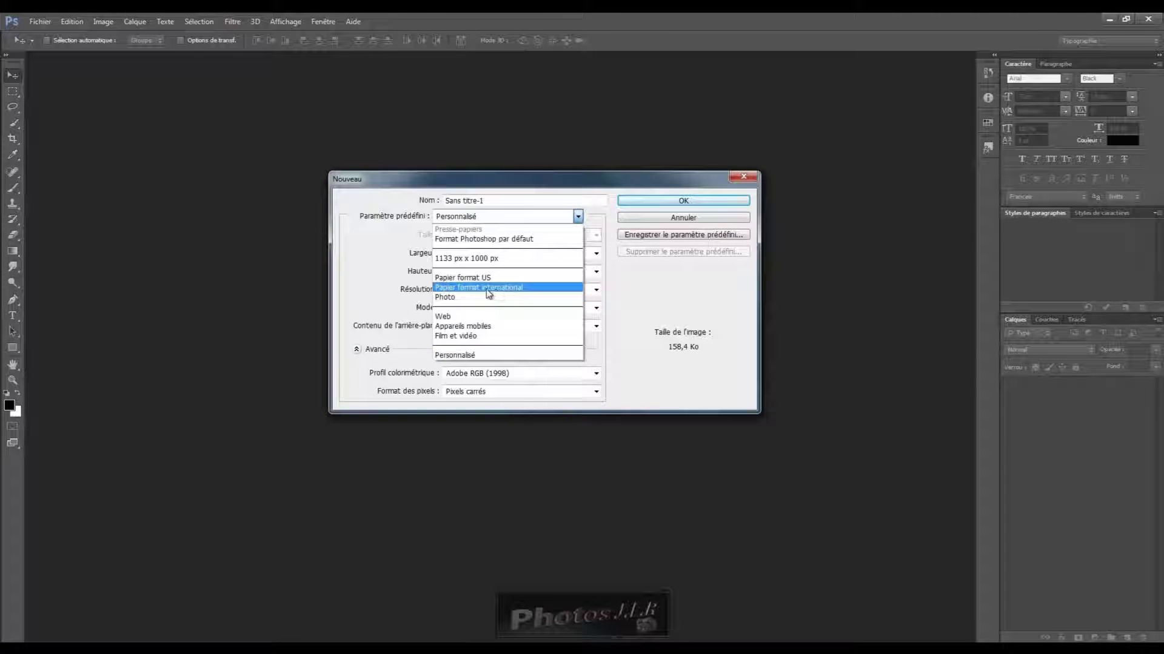
click(518, 292)
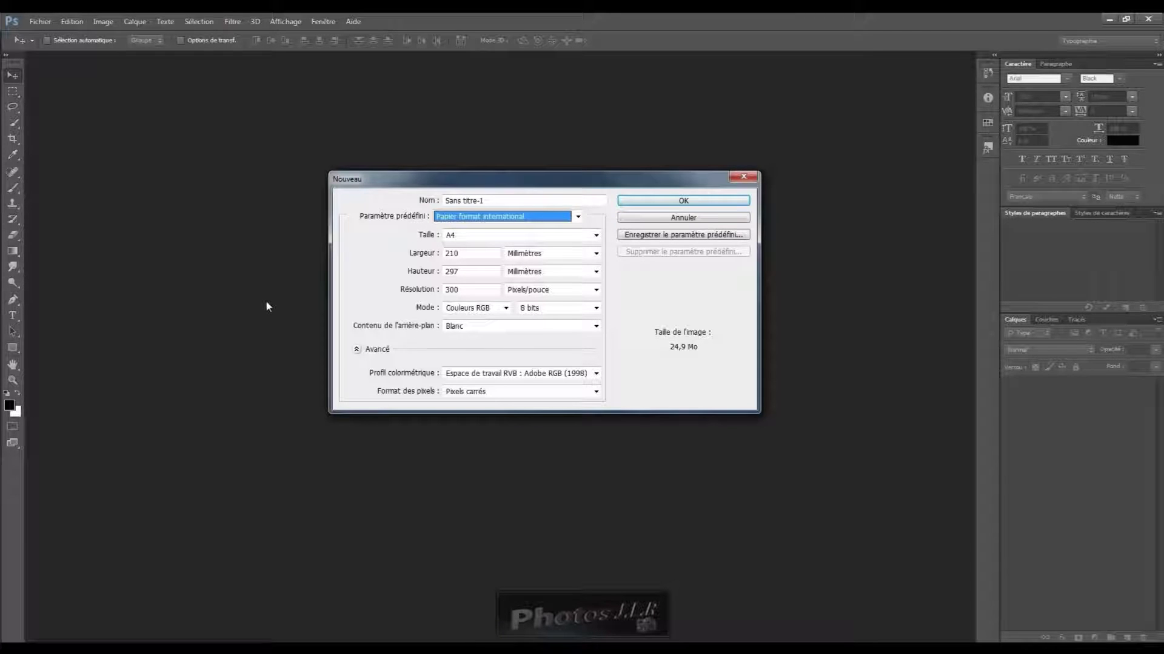
double_click(460, 289)
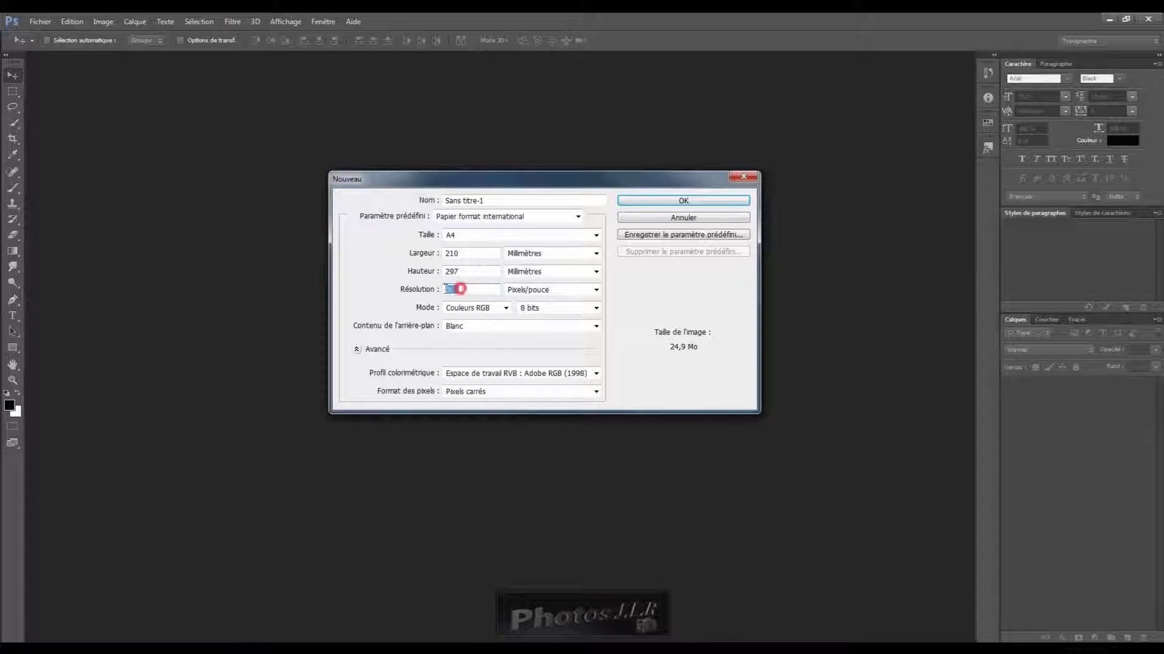
text(7)
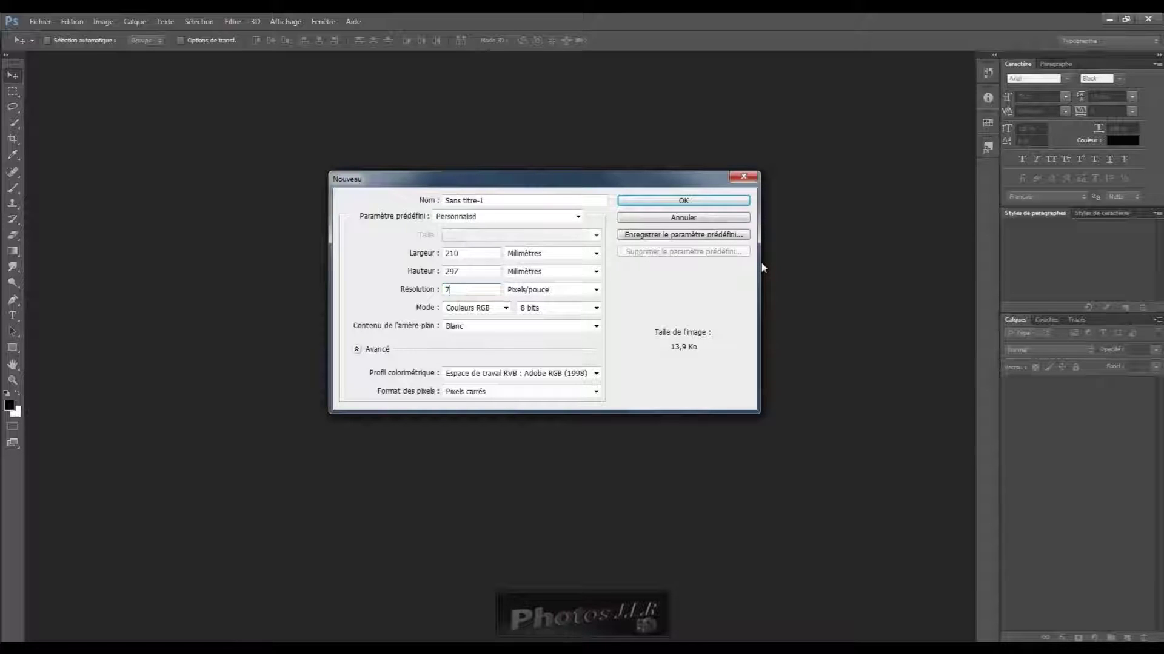
text(2)
click(678, 202)
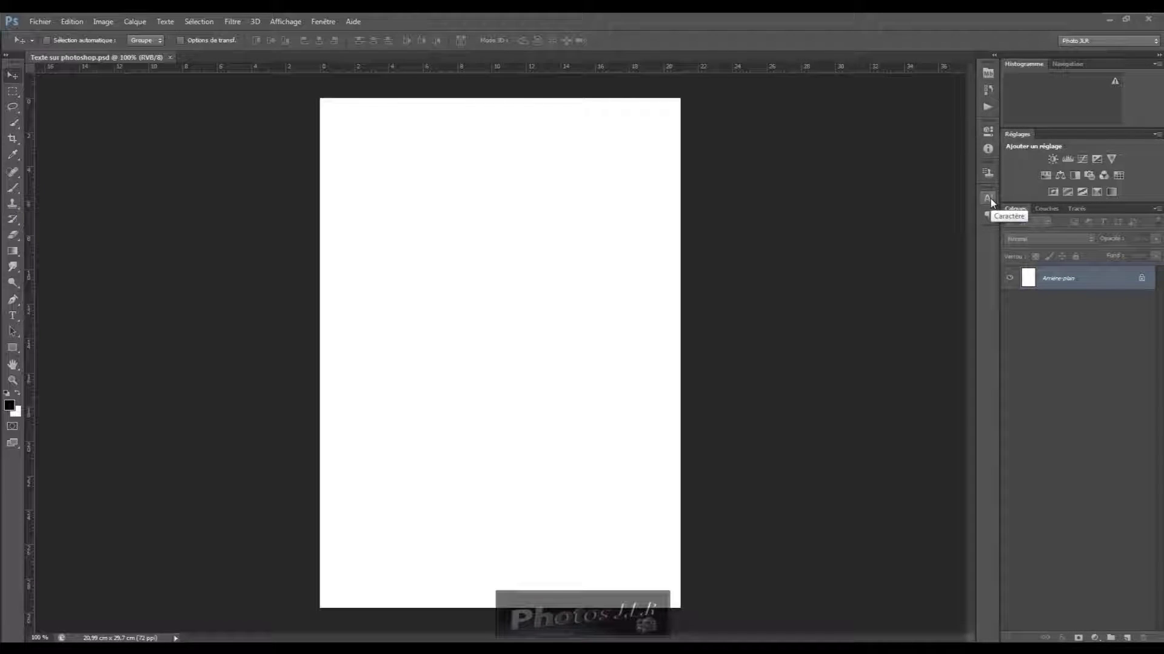
- Switch from the Photo JLR workspace to Typographie and unlock the Arrière-plan layer by discarding its lock
click(990, 200)
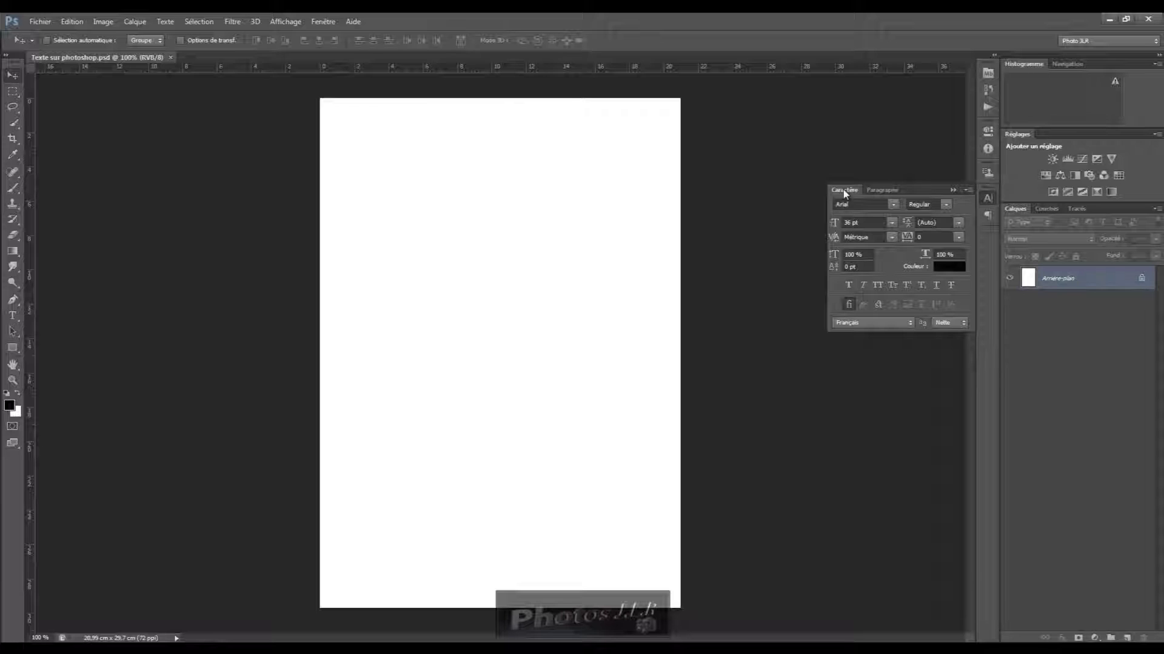
click(952, 189)
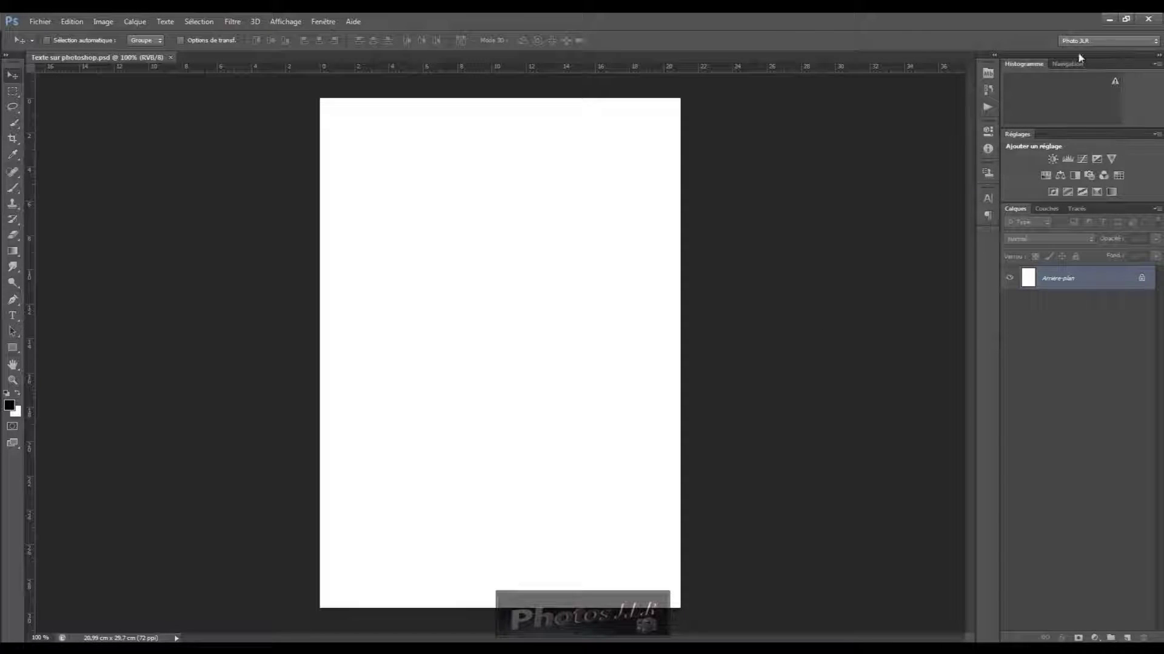
click(1156, 41)
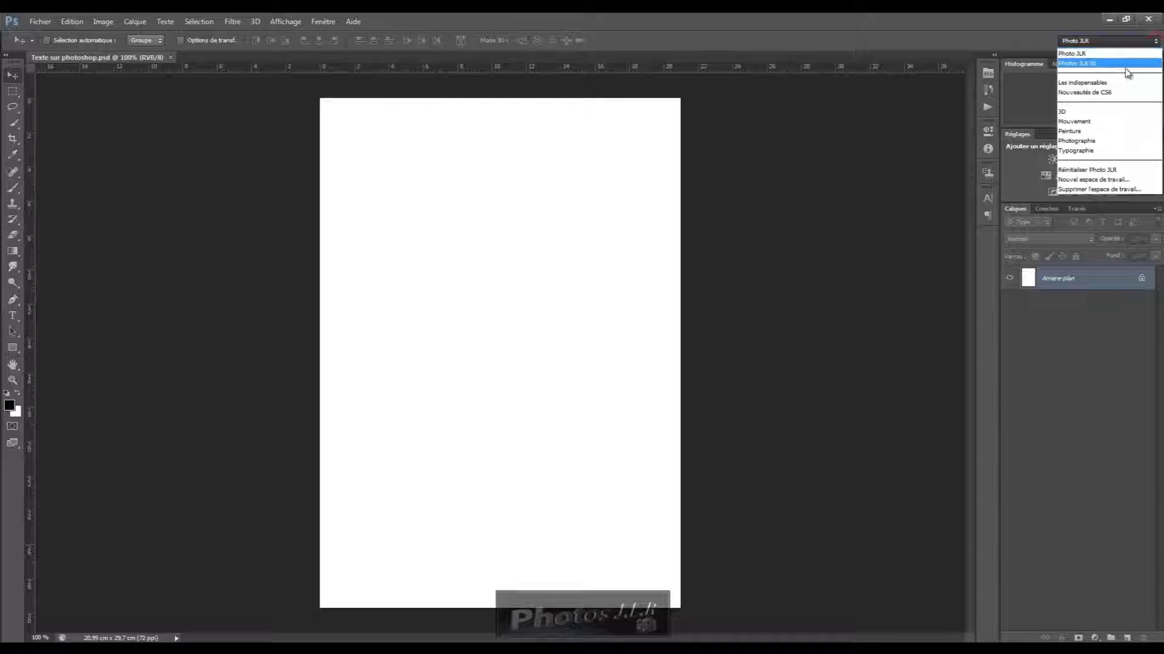
click(1082, 151)
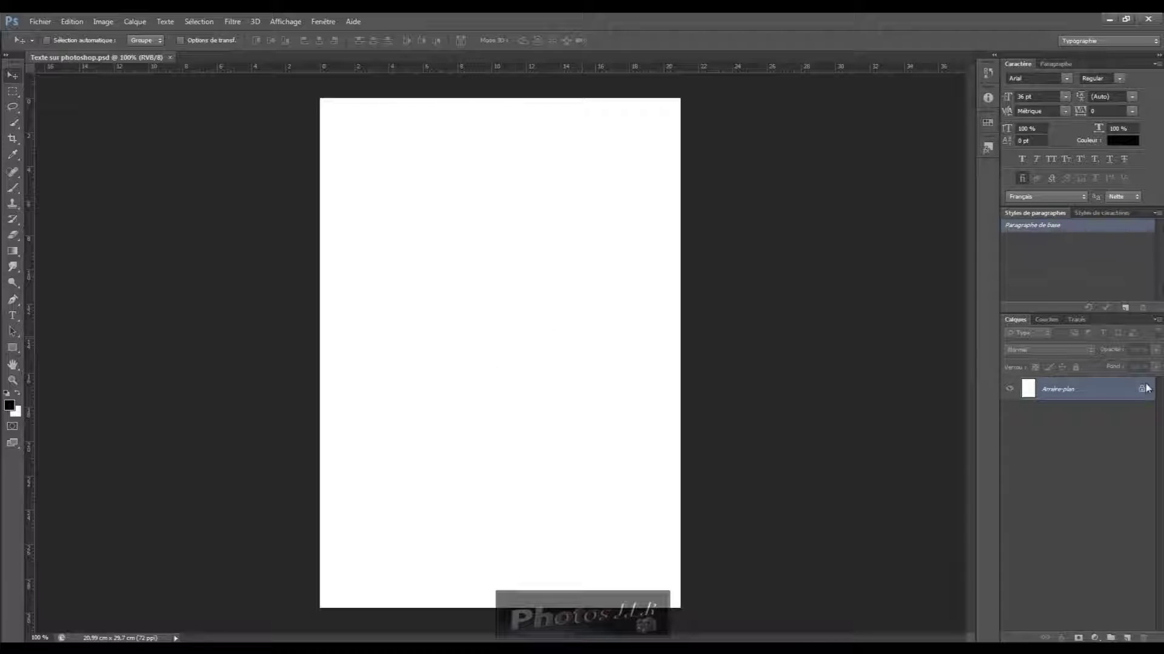
drag(1141, 391, 1144, 638)
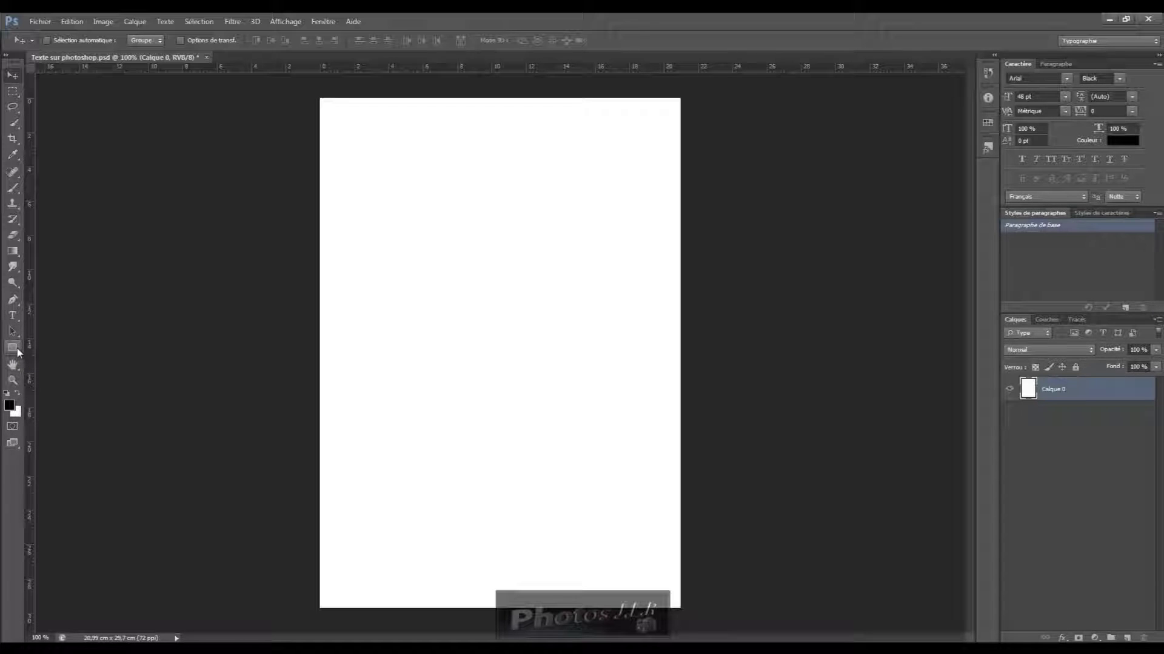
- Add a 36 pt line of repeated "d" characters near the page's upper-left corner, running past its right edge
click(12, 315)
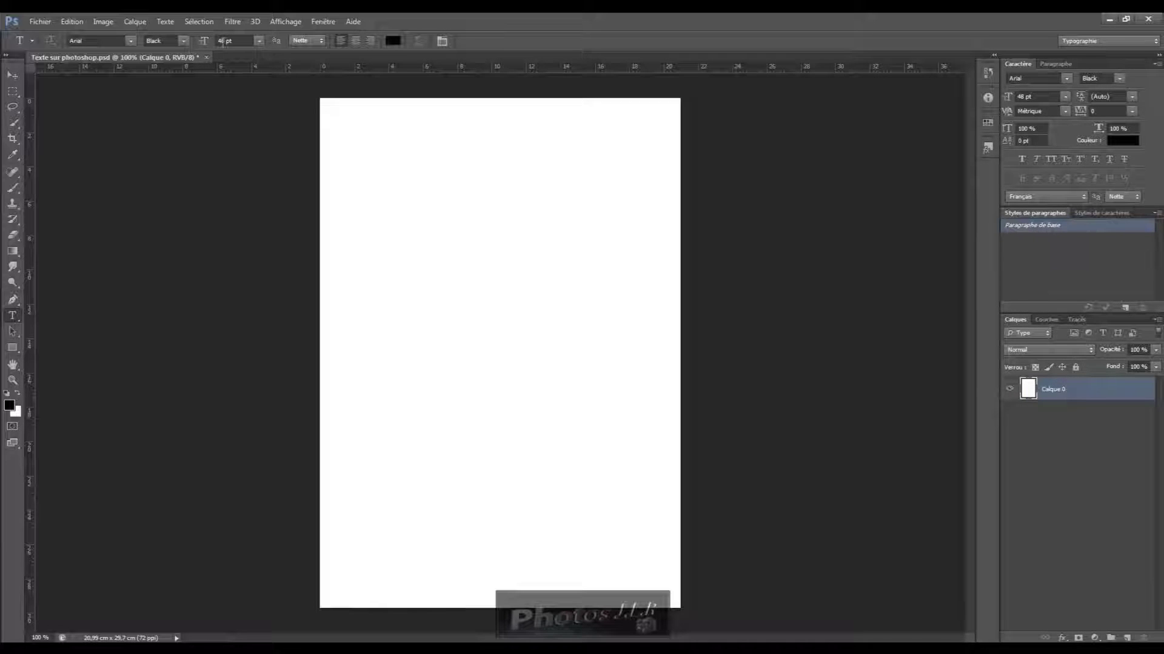
click(1066, 97)
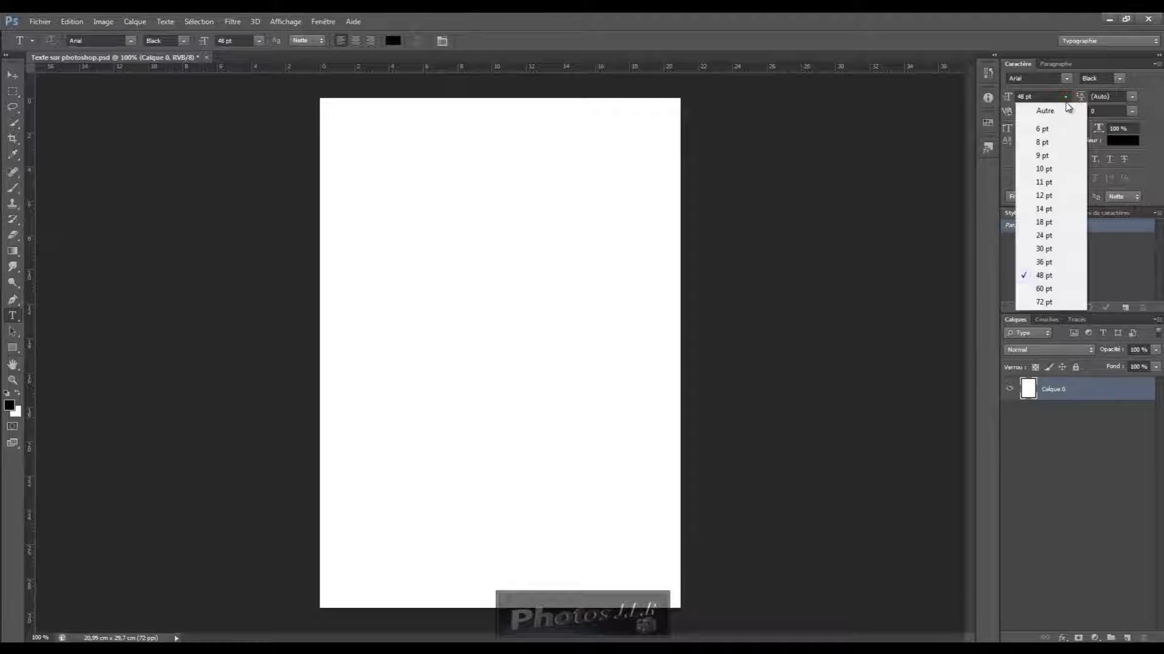
click(1040, 262)
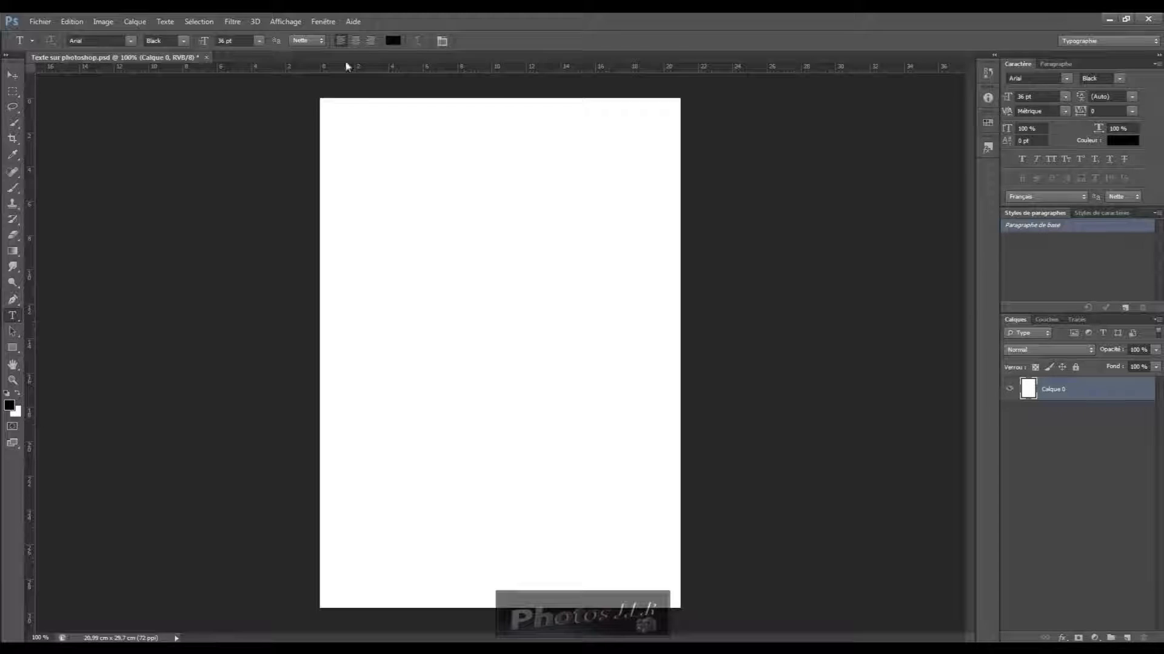
click(12, 316)
click(337, 117)
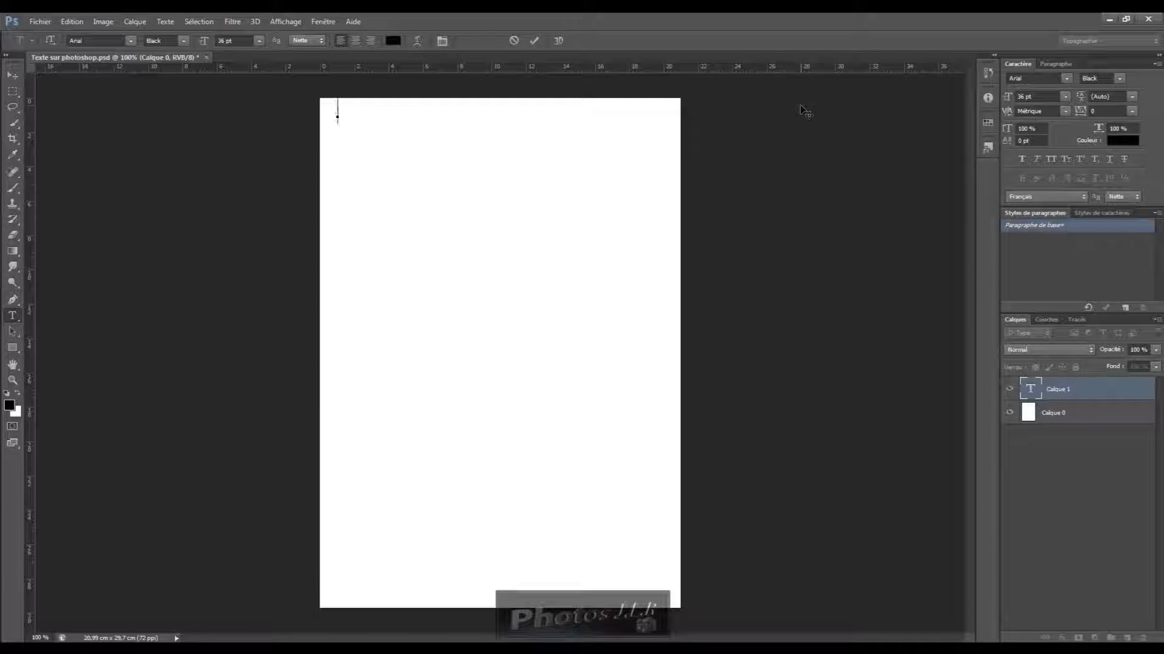
text(ddddddddddddddd)
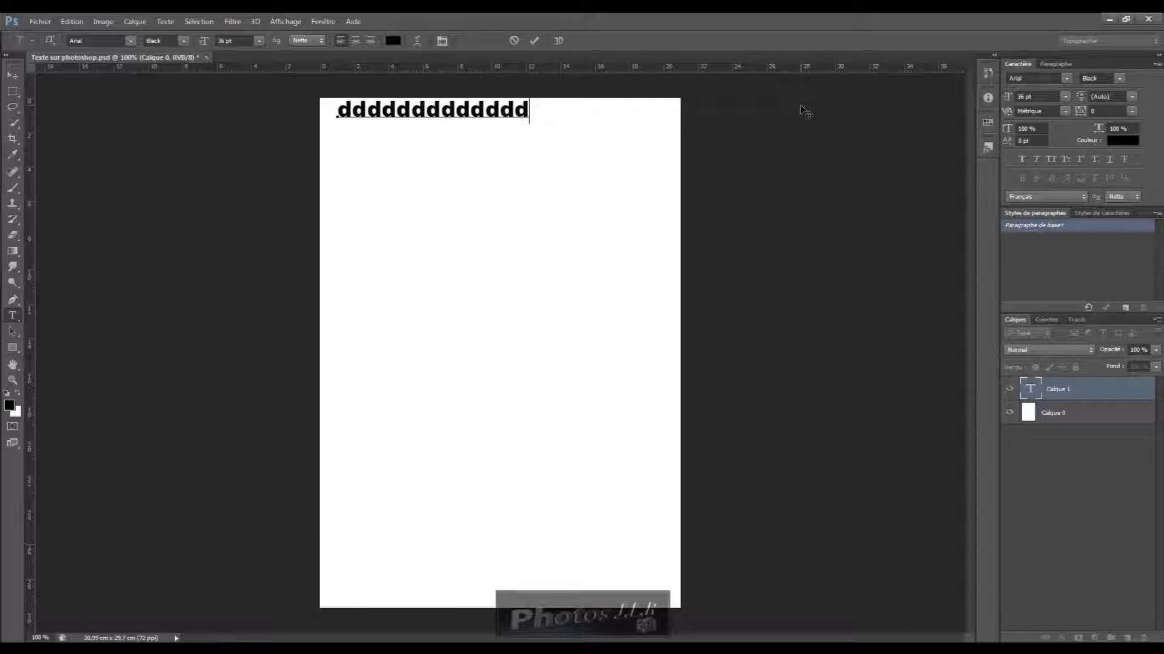
text(dddddddd)
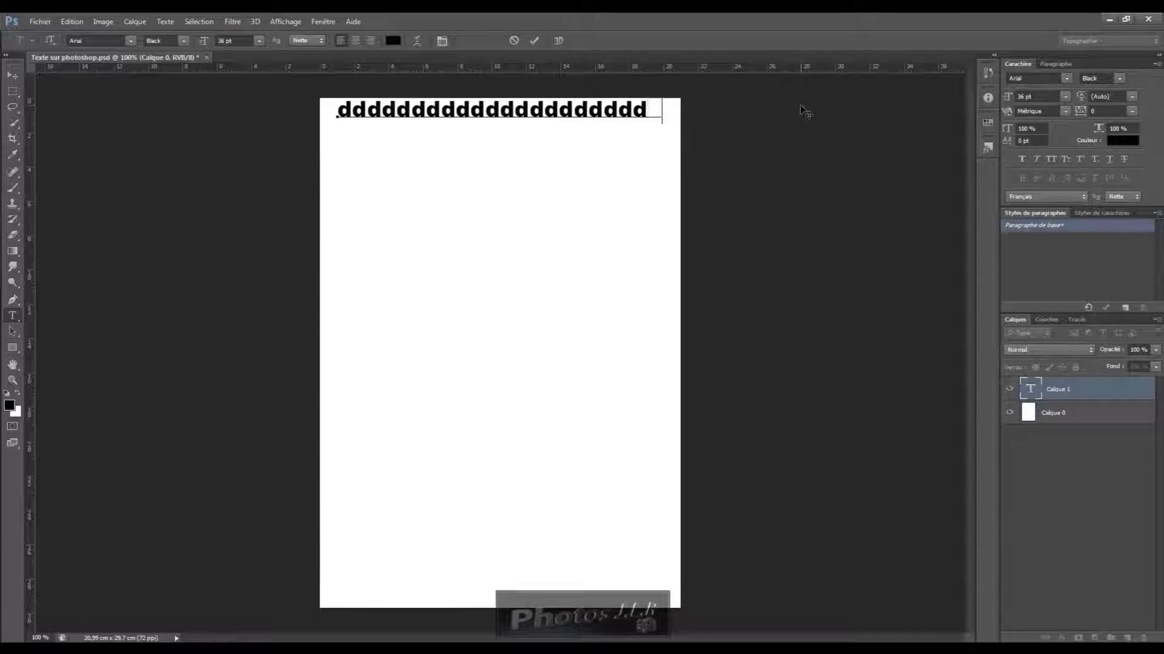
text(dddddddddd)
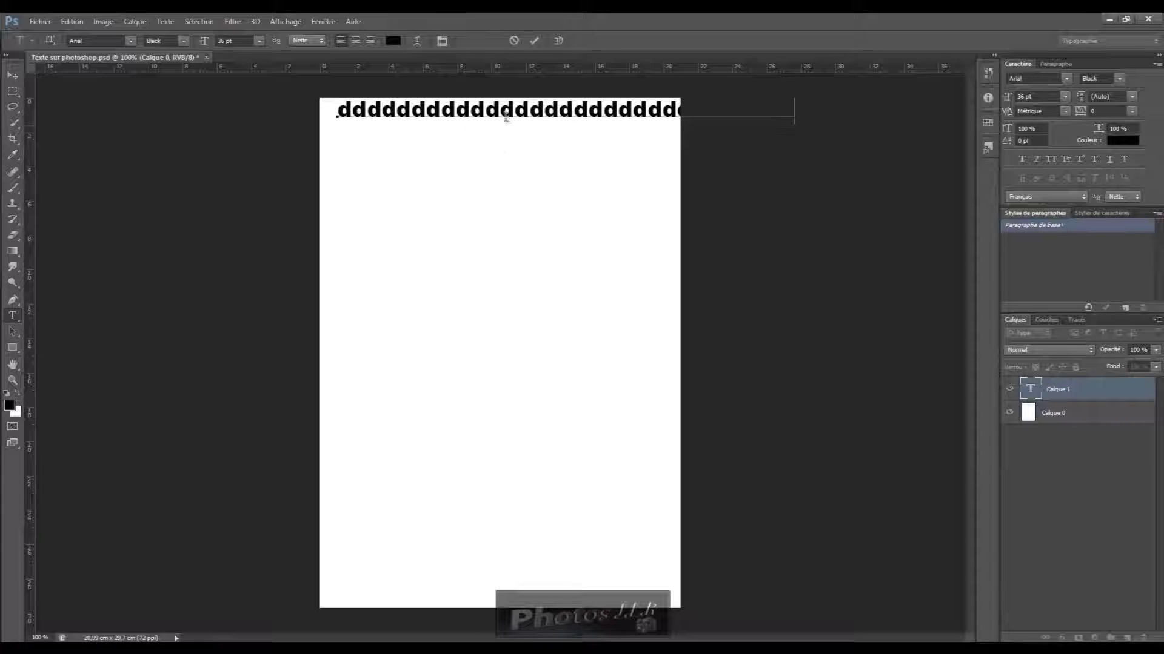
- Shorten the line of "d" characters to fit the page and commit the text with a second line reading "ffffffff"
key(BackSpace)
key(BackSpace)
key(BackSpace)
key(BackSpace)
key(BackSpace)
key(BackSpace)
key(BackSpace)
key(BackSpace)
key(BackSpace)
key(BackSpace)
key(BackSpace)
key(BackSpace)
key(BackSpace)
key(BackSpace)
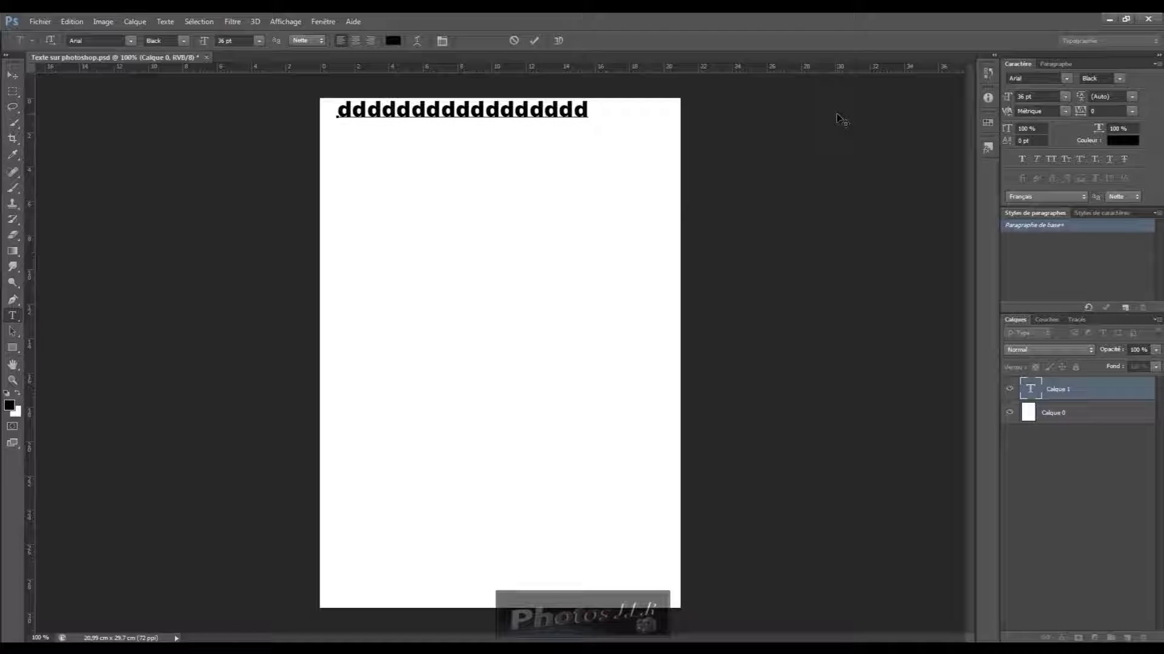
text(ffffffff)
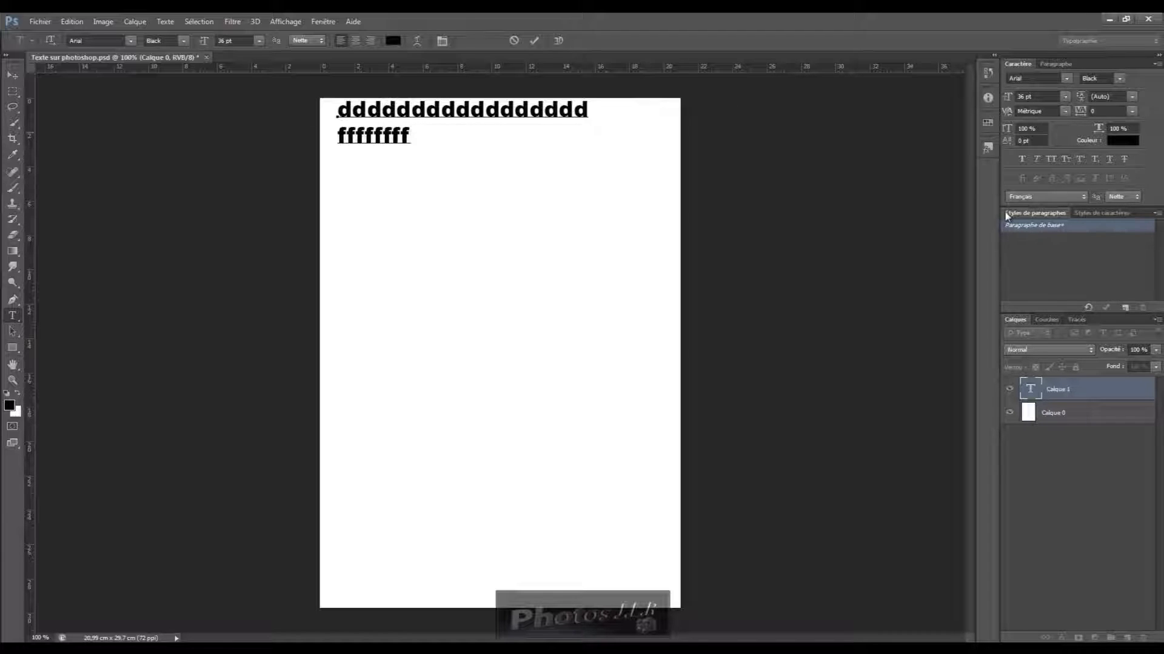
key(ctrl+Return)
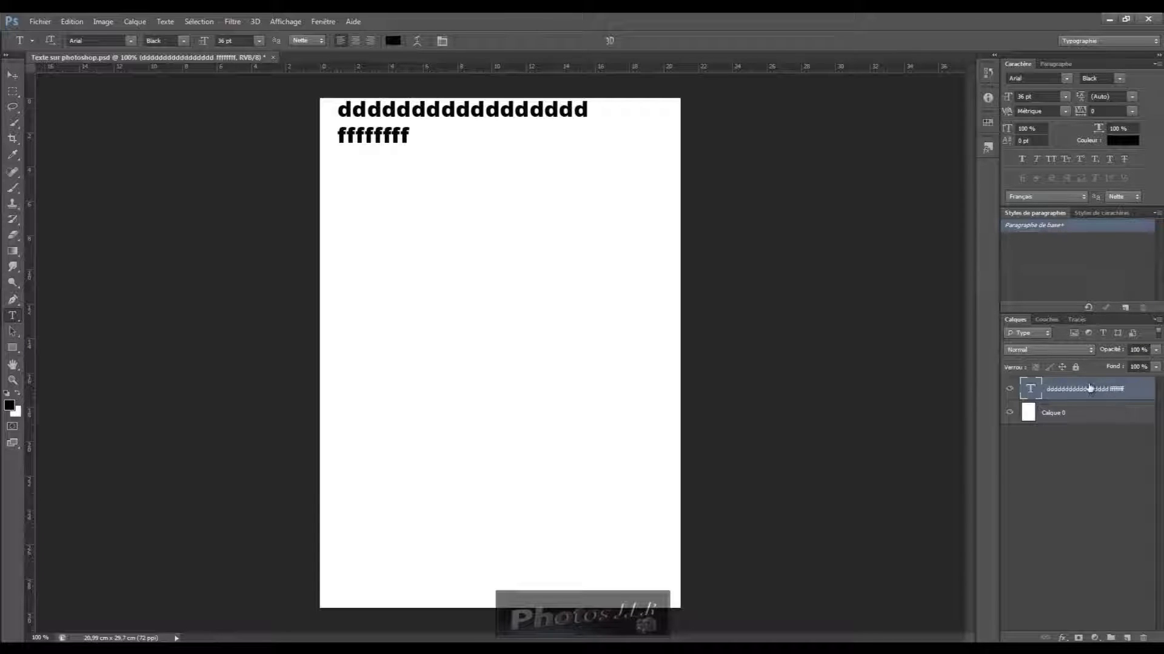
- Delete the text layer containing the "d" and "f" test characters
double_click(1067, 390)
click(1130, 391)
drag(1132, 391, 1142, 637)
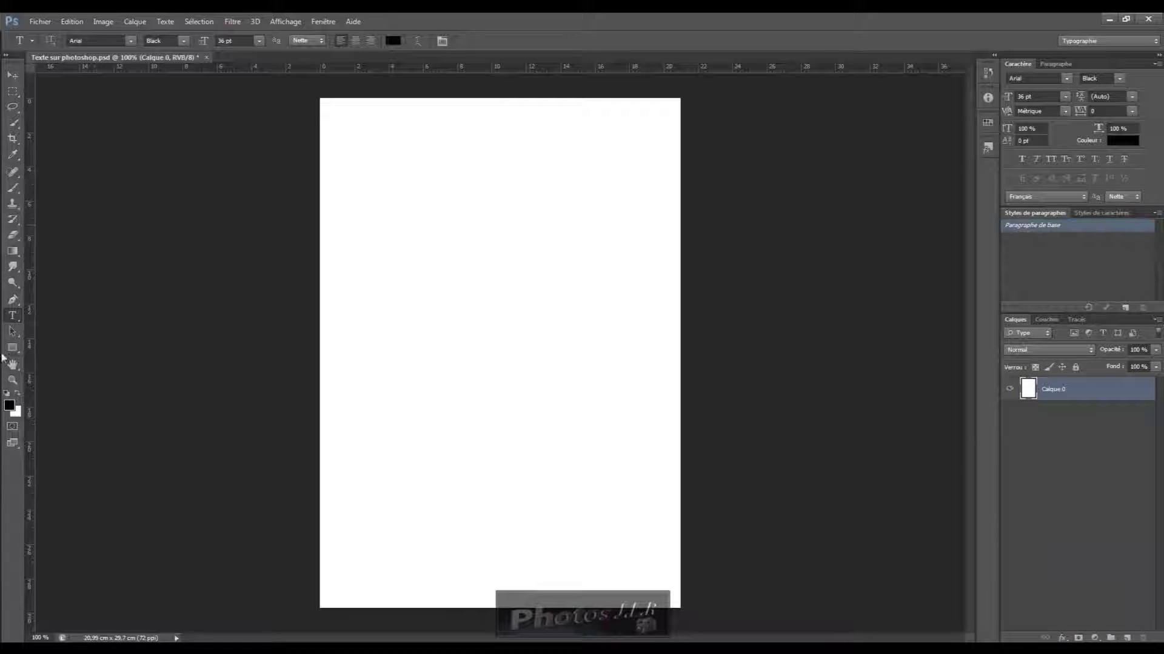
- Start a new text near the page's upper-left corner and set its Arial font style to Black
click(12, 318)
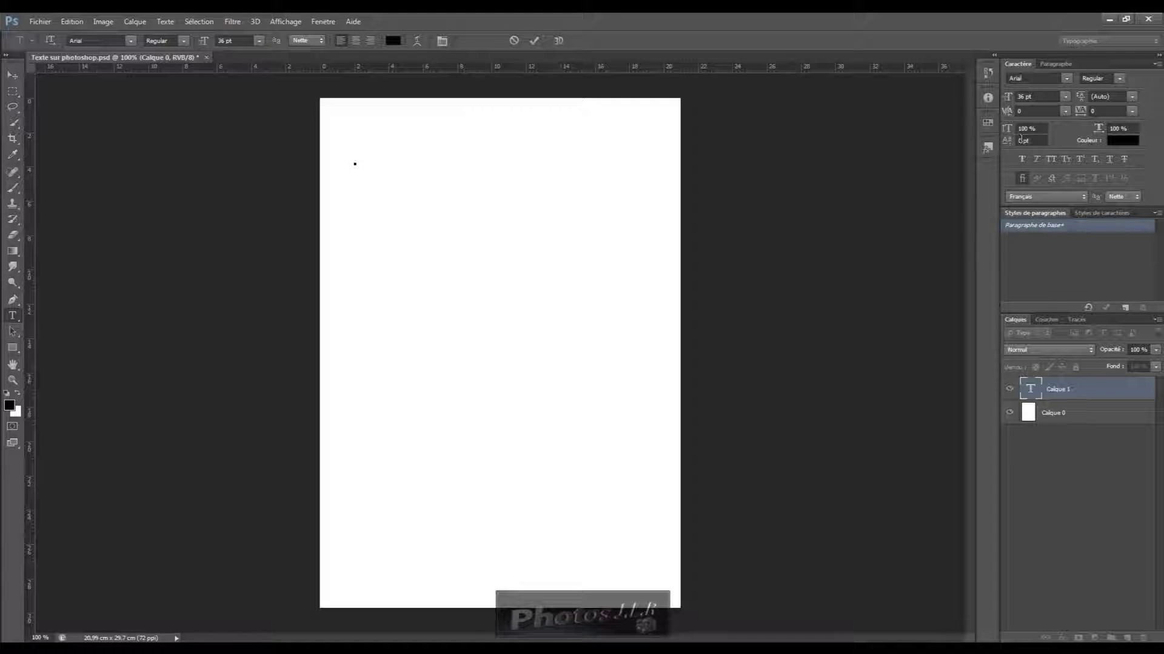
click(1067, 79)
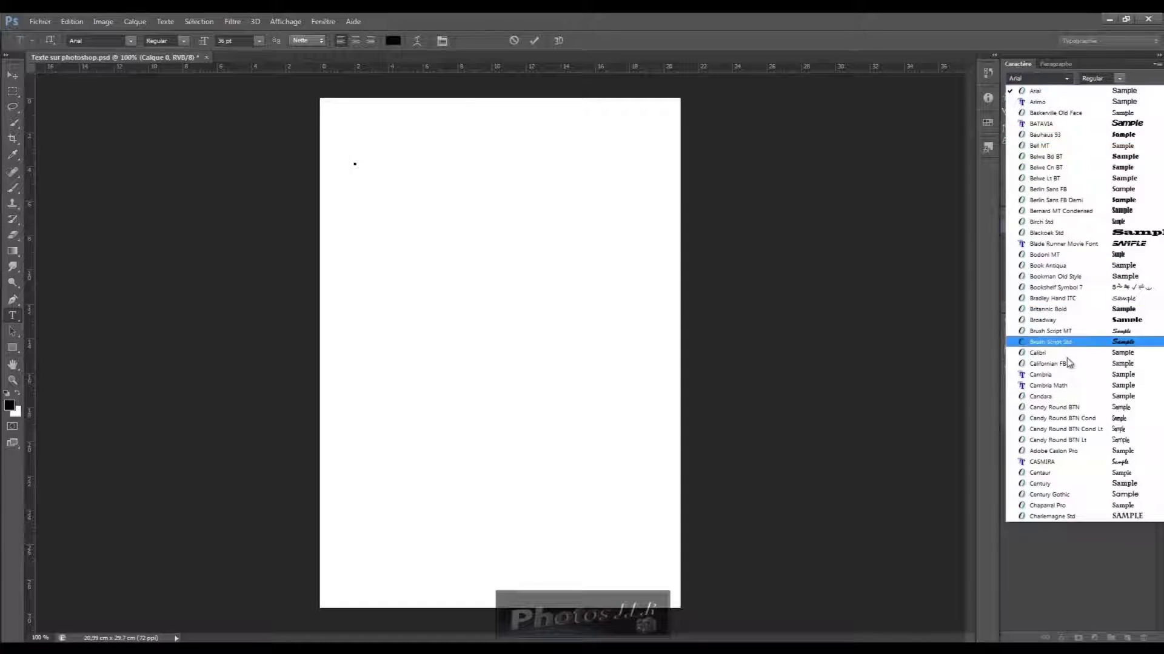
click(1067, 81)
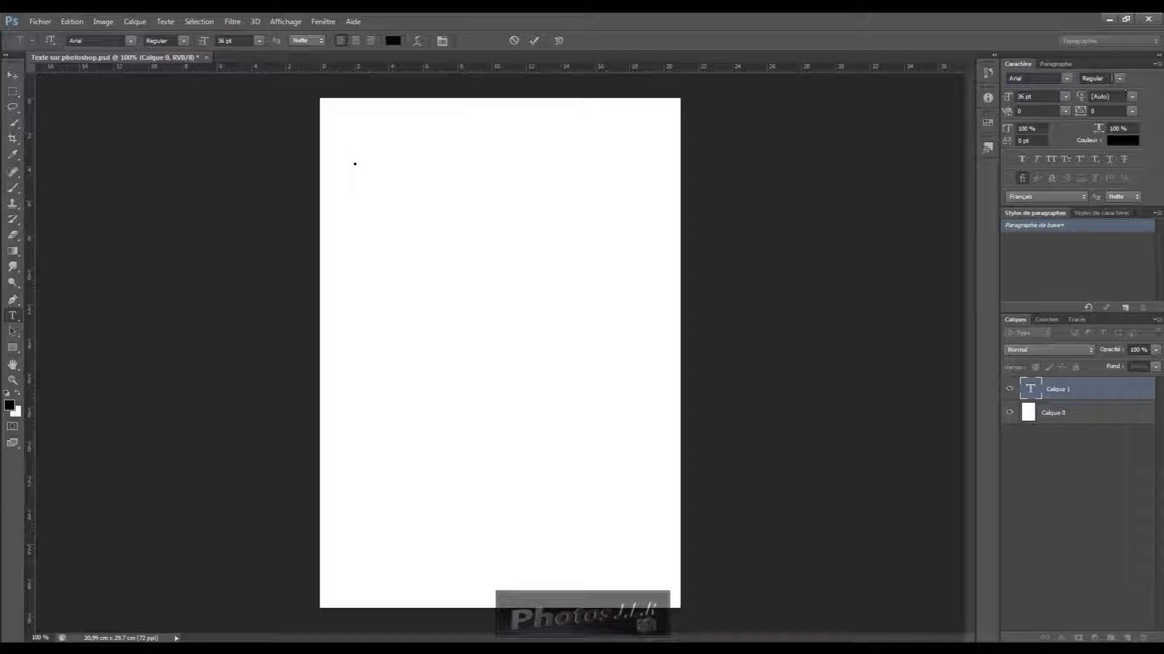
click(1119, 79)
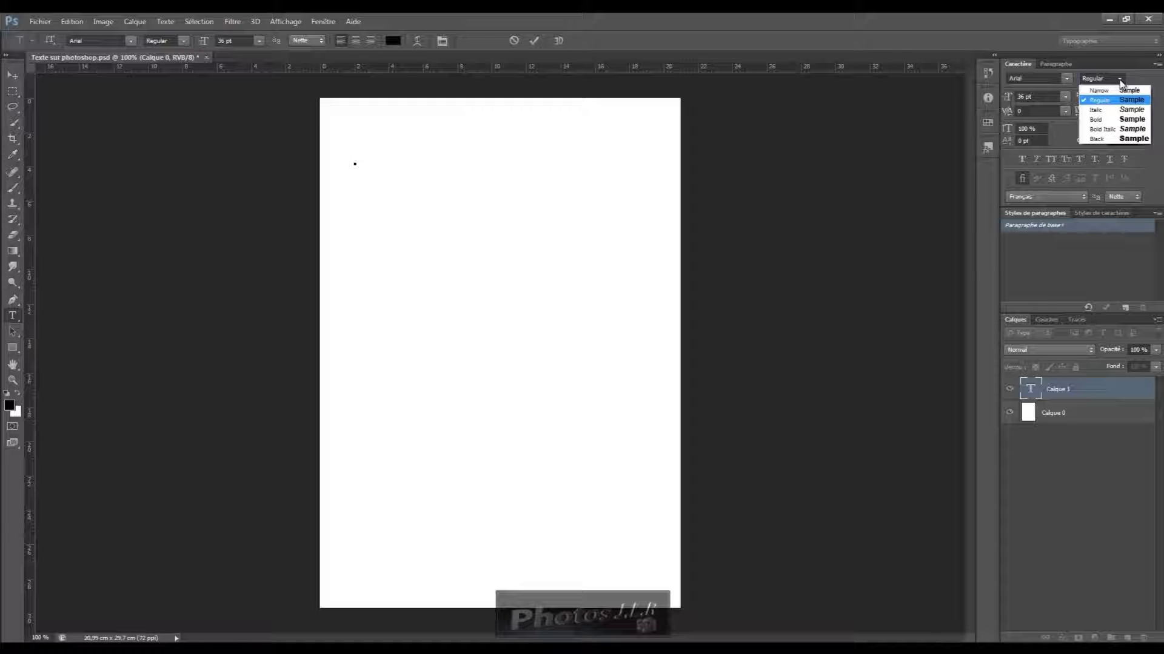
click(1101, 141)
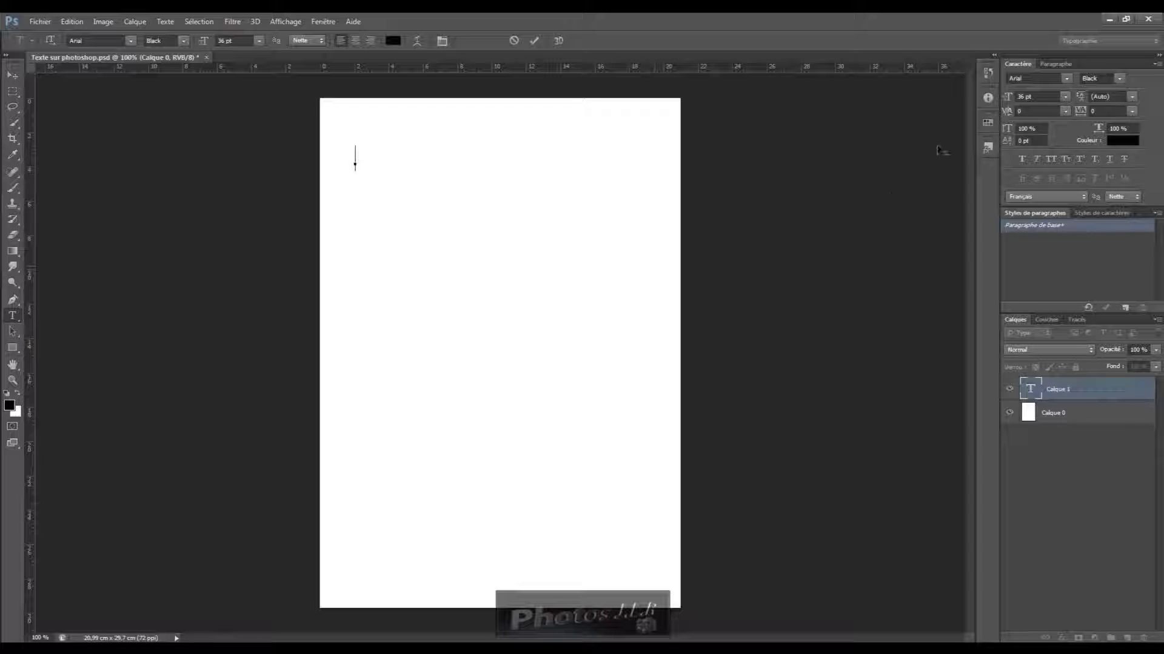
- Set the font size to 48 pt, enter "Exemple de texte" and commit the text
click(1065, 97)
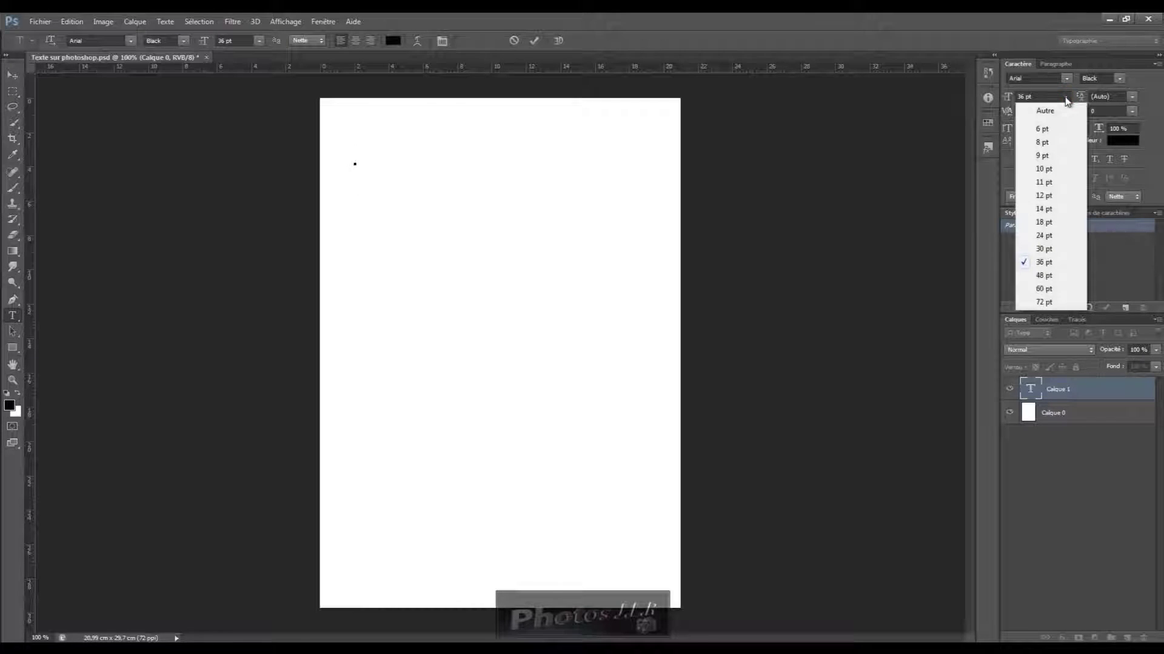
click(1042, 276)
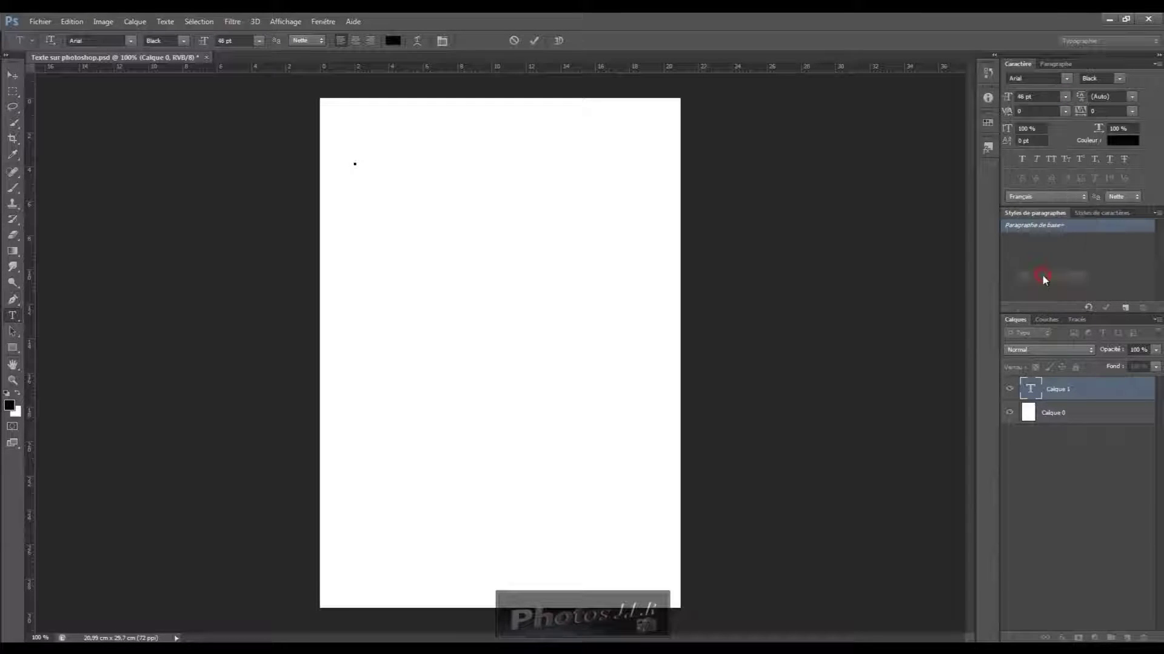
text(Exemp)
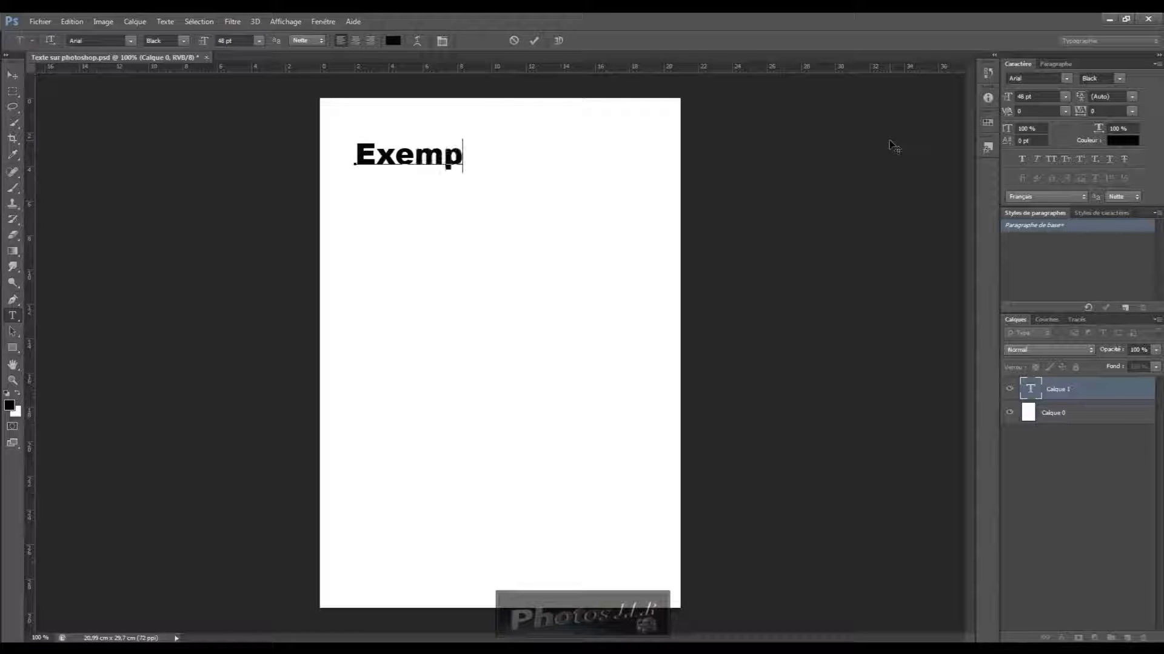
text(le de texte)
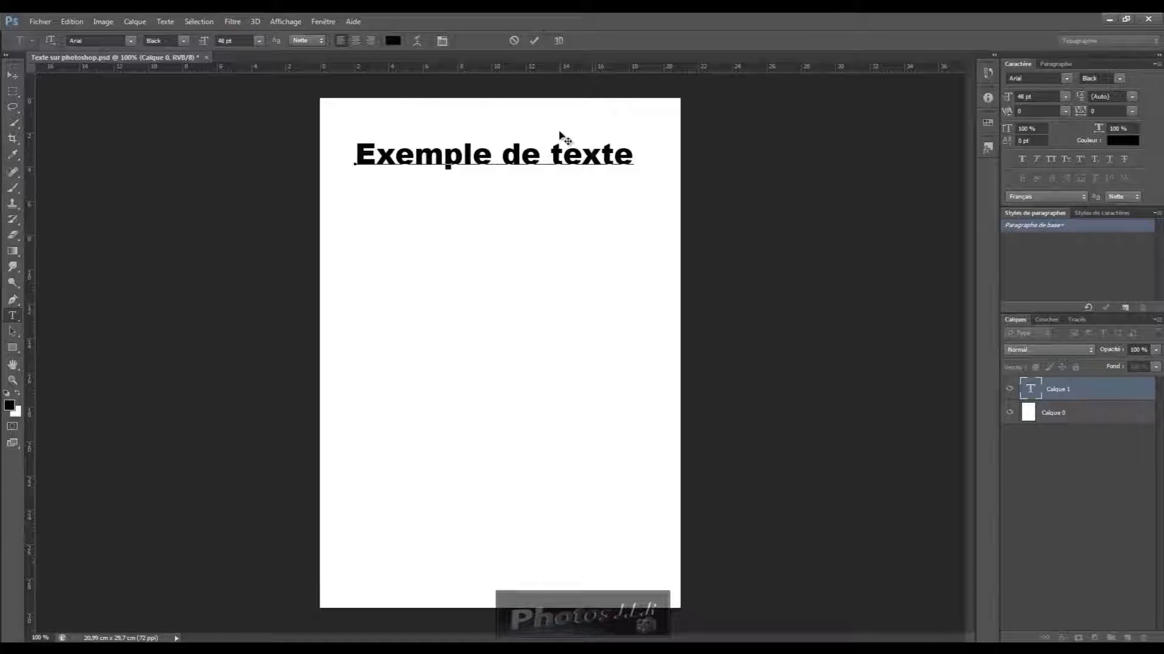
click(534, 41)
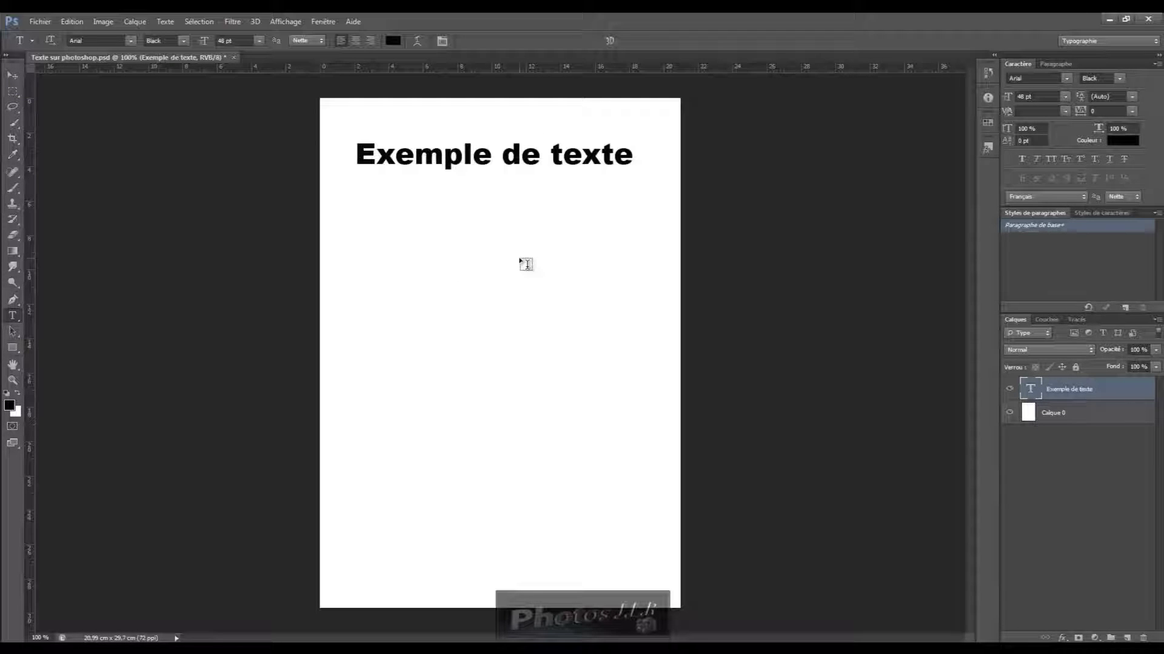
- Move the "Exemple de texte" line down and slightly left with Free Transform and apply it
key(ctrl+t)
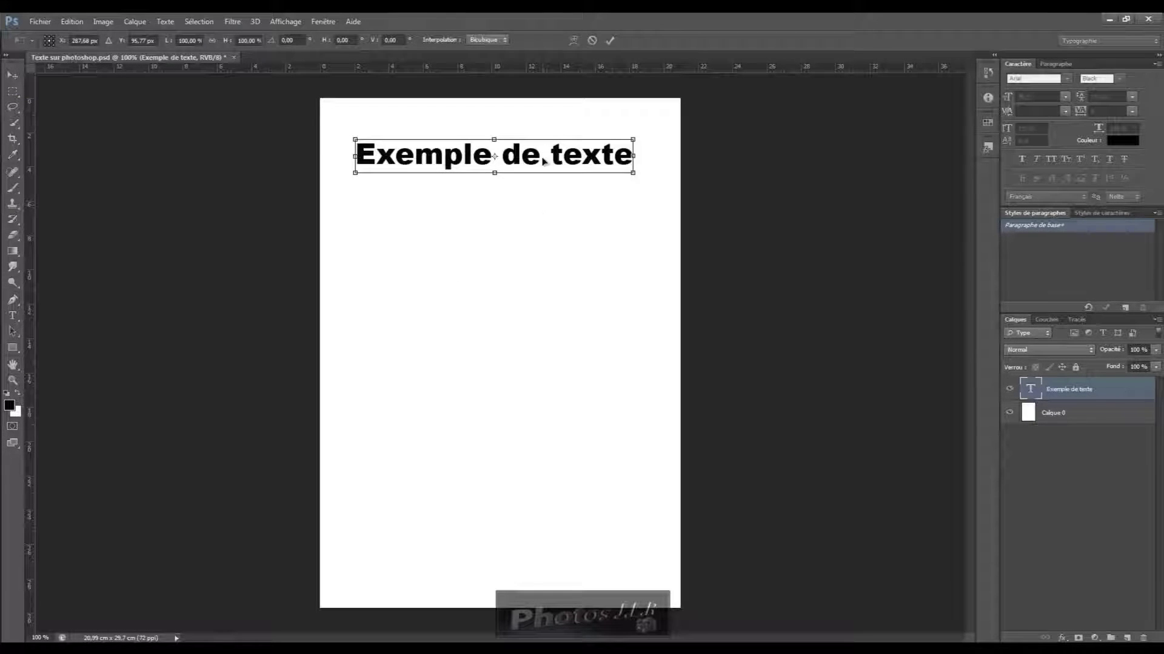
drag(544, 162, 545, 265)
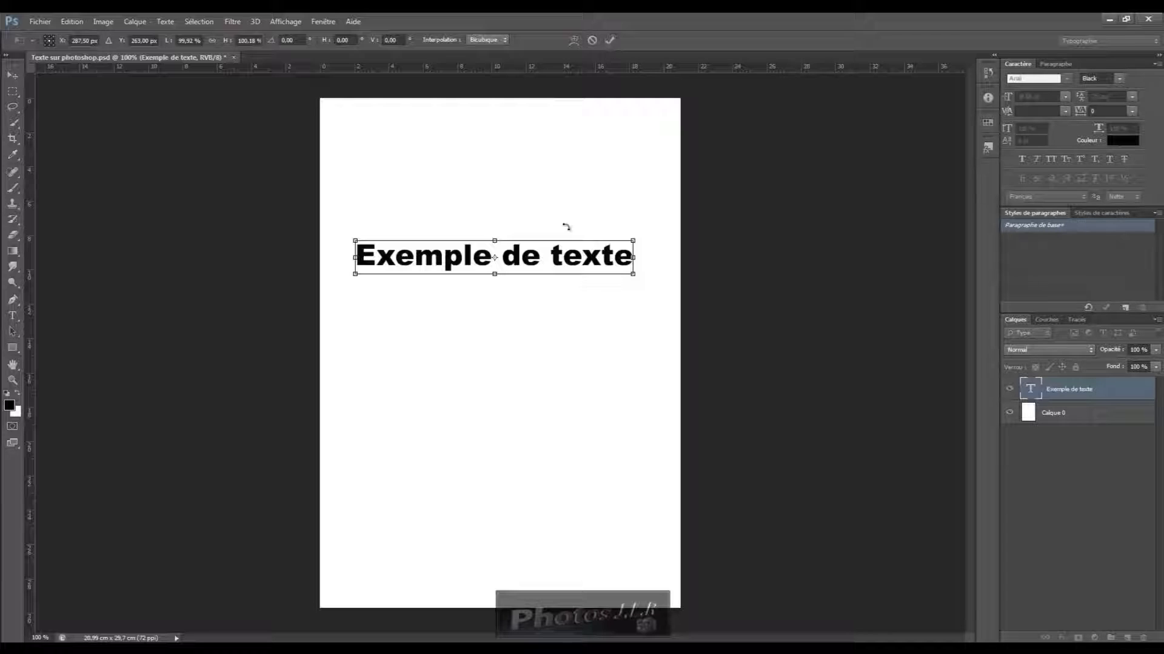
drag(500, 265, 481, 277)
click(610, 40)
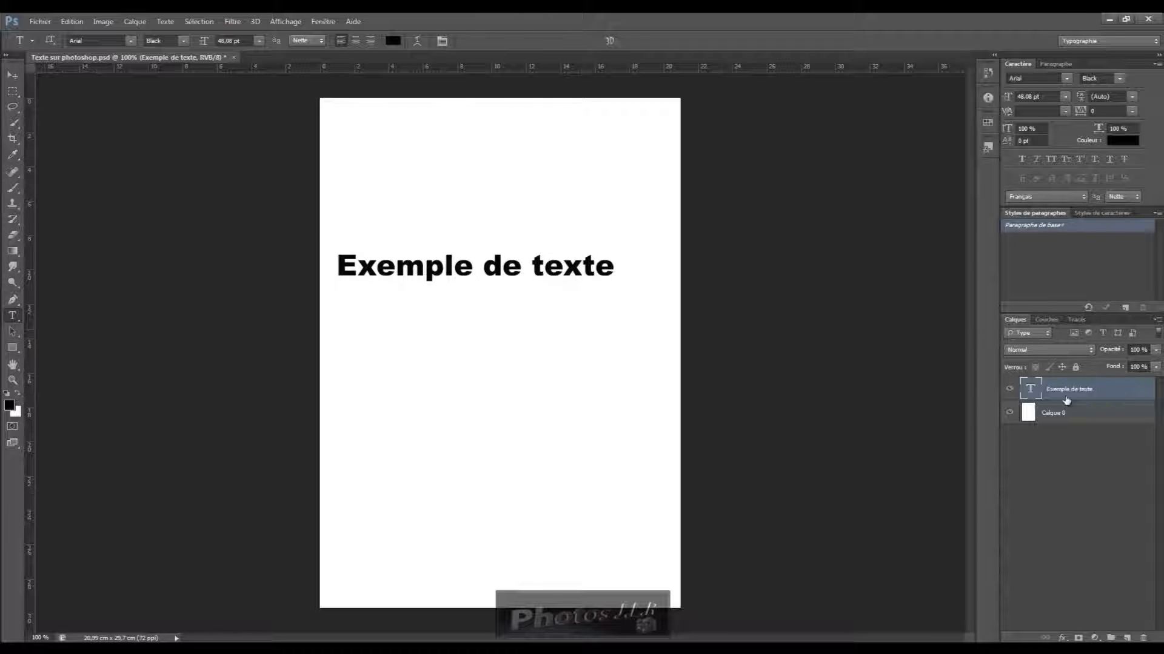
- Reopen the text layer for editing, change the wording to "Exemple des textes" and commit it
double_click(1031, 392)
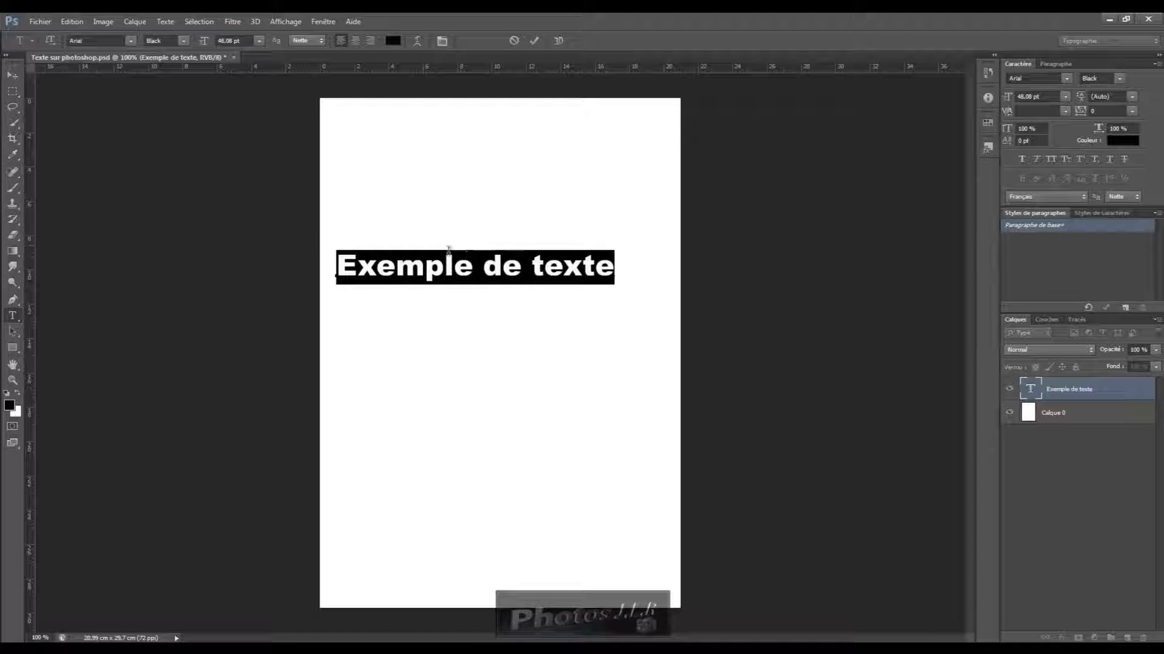
click(521, 268)
key(Right)
key(Right)
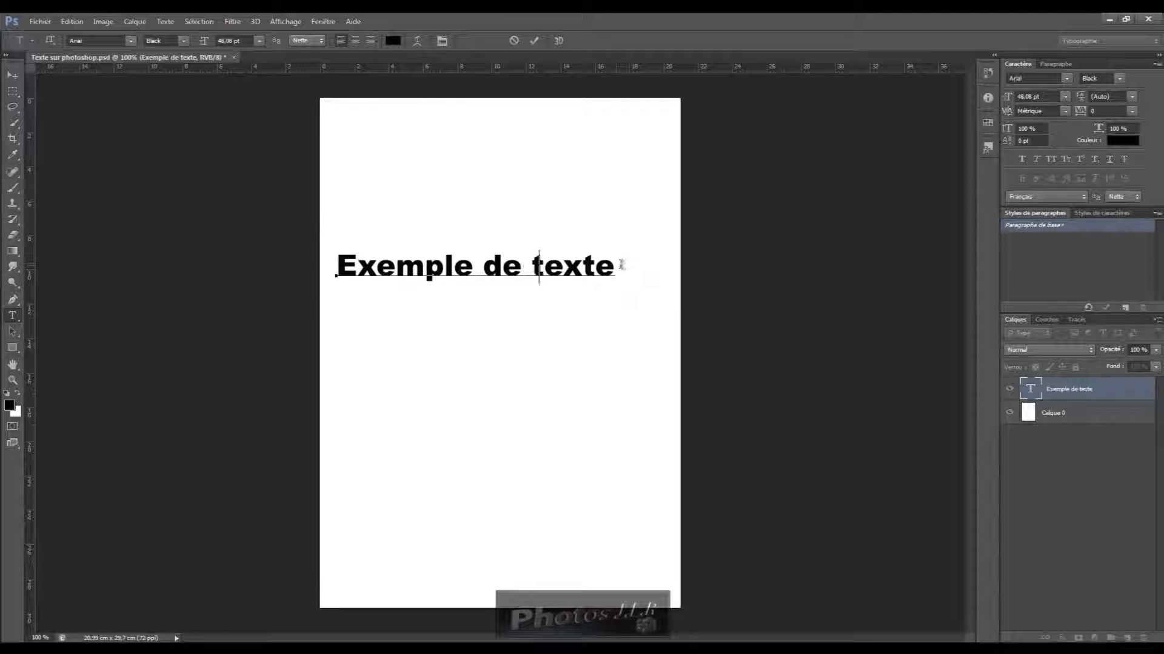
text(s)
click(629, 264)
text(s)
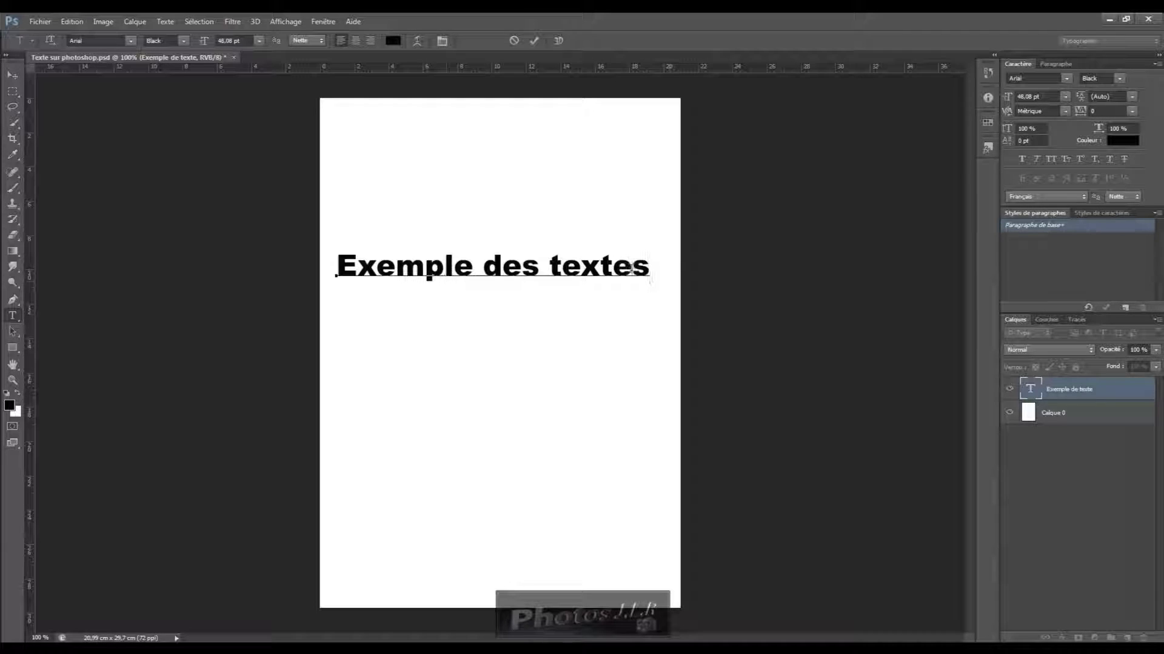
click(752, 228)
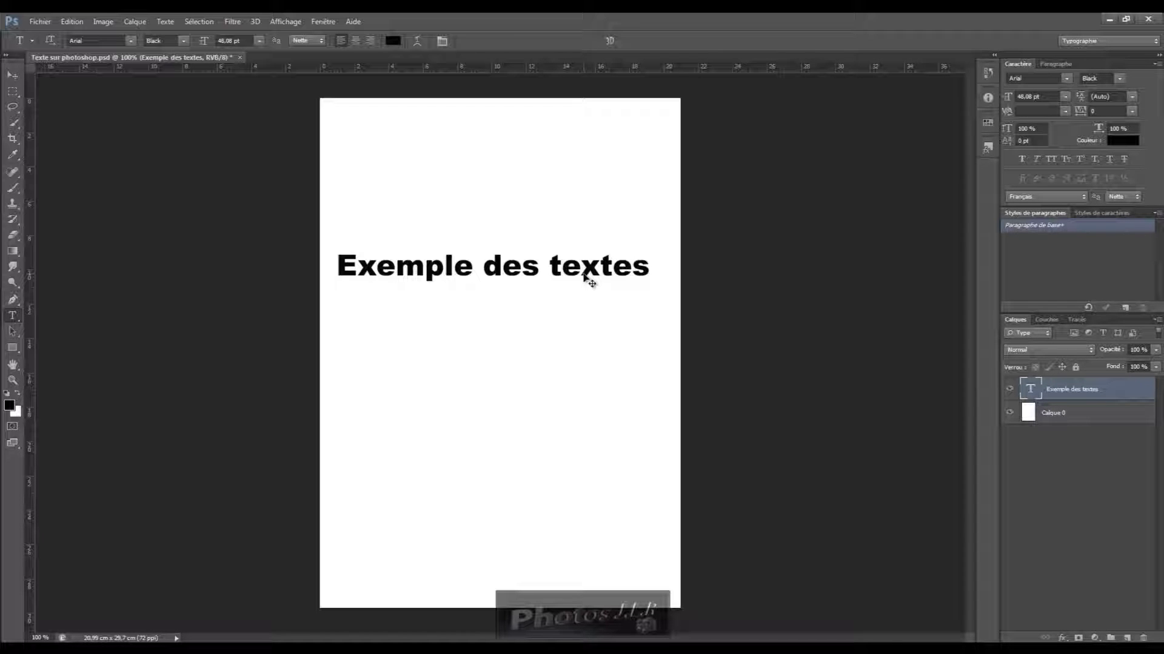
- Rotate the text about 90° counterclockwise and stretch it to about 157% width and 859% height, nearly filling the page
key(ctrl+t)
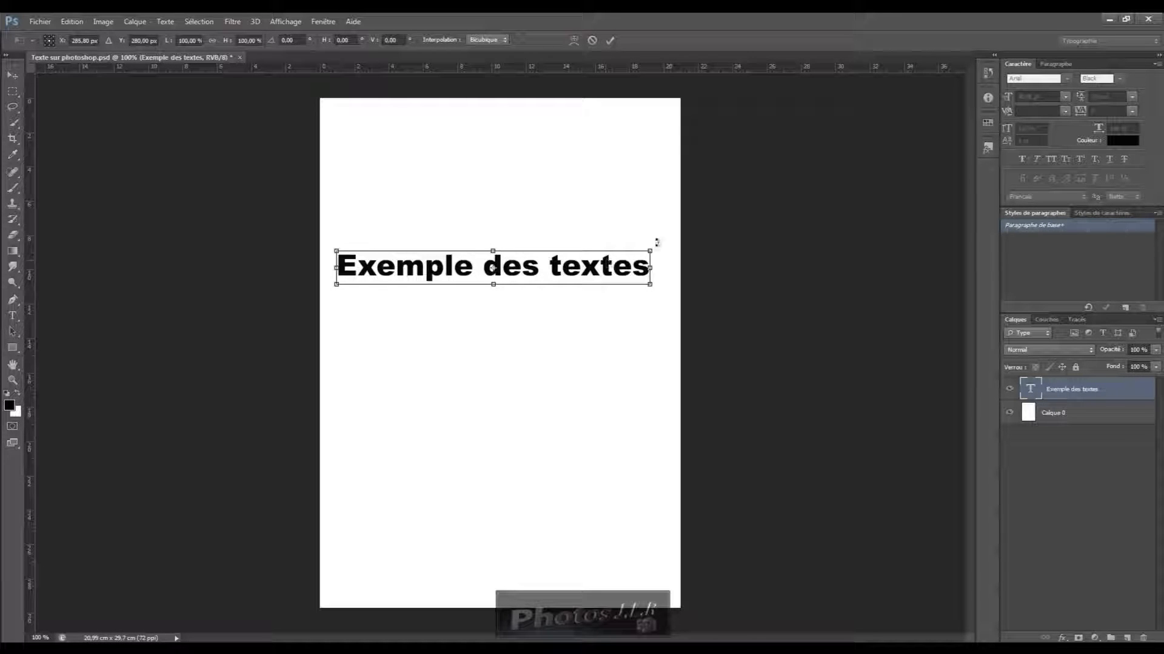
drag(660, 243, 466, 101)
drag(495, 427, 495, 608)
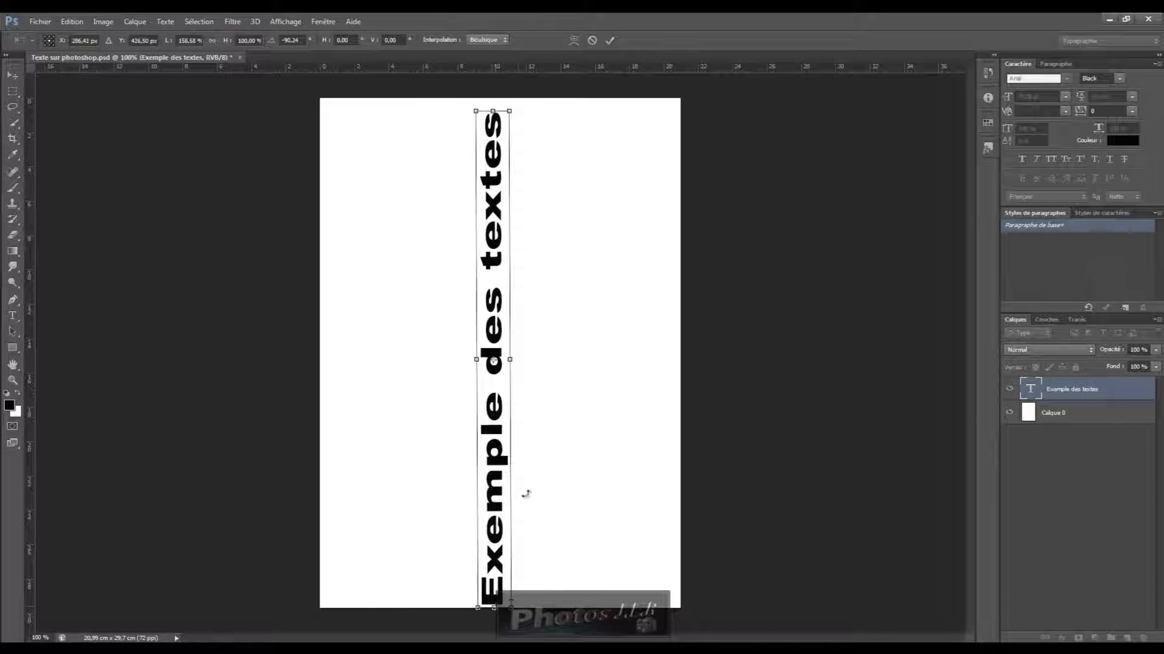
drag(510, 358, 636, 357)
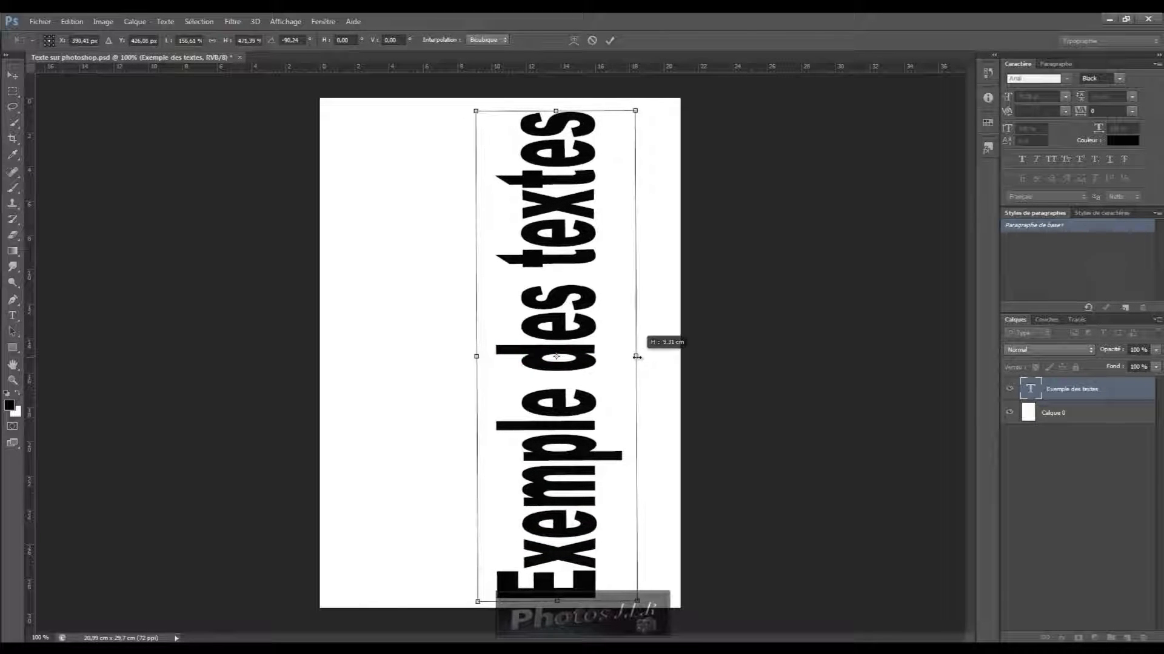
drag(477, 357, 352, 356)
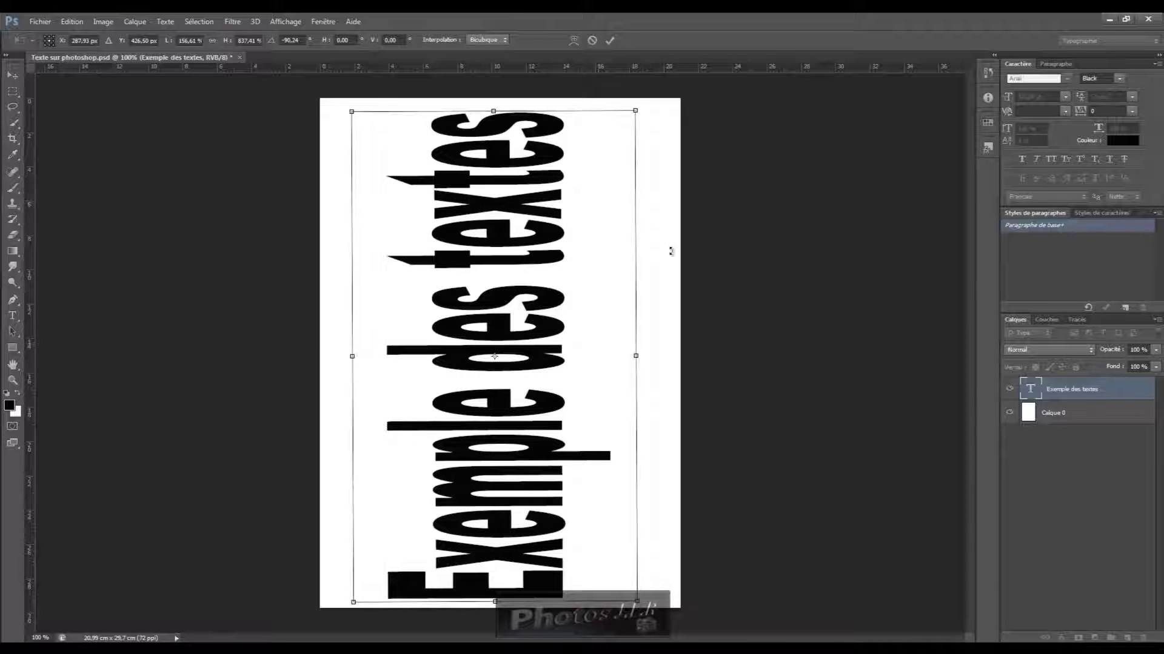
drag(633, 357, 642, 356)
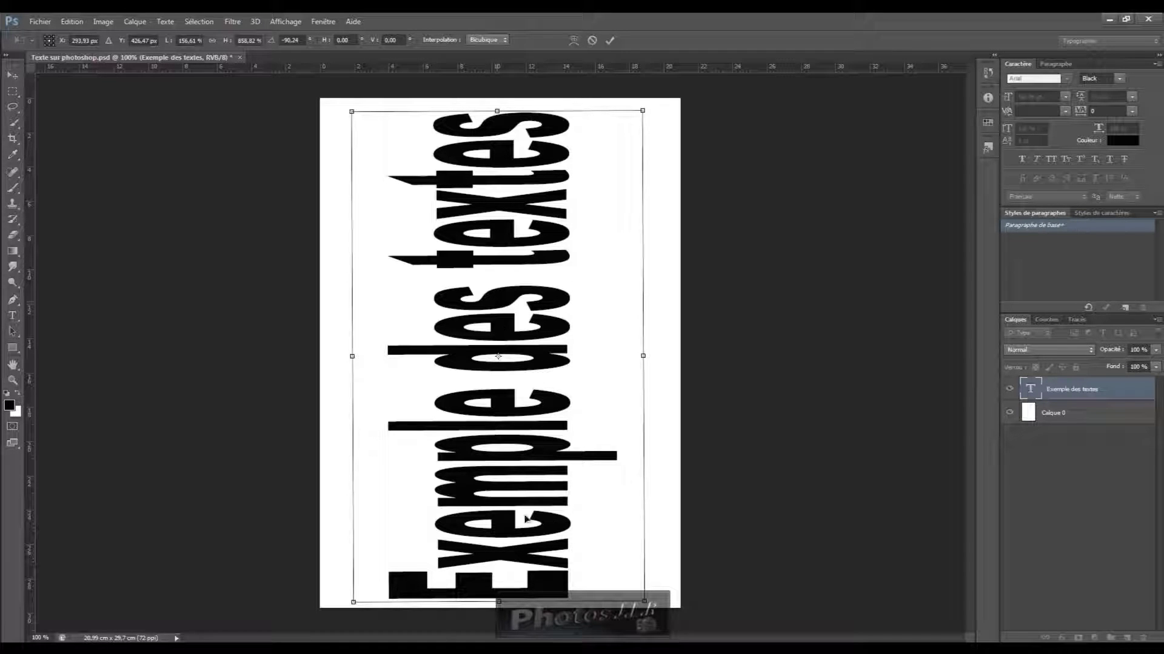
click(610, 41)
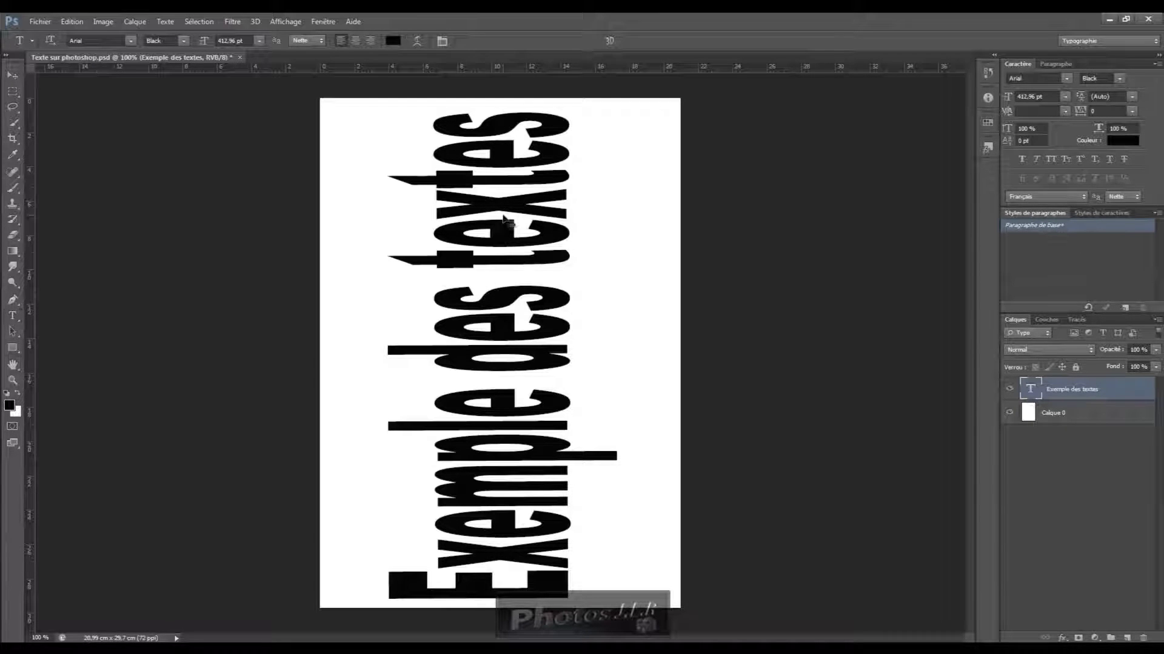
- Shrink the stretched text, rotate it about 90° clockwise back to horizontal and fit it across the middle of the page
key(ctrl+t)
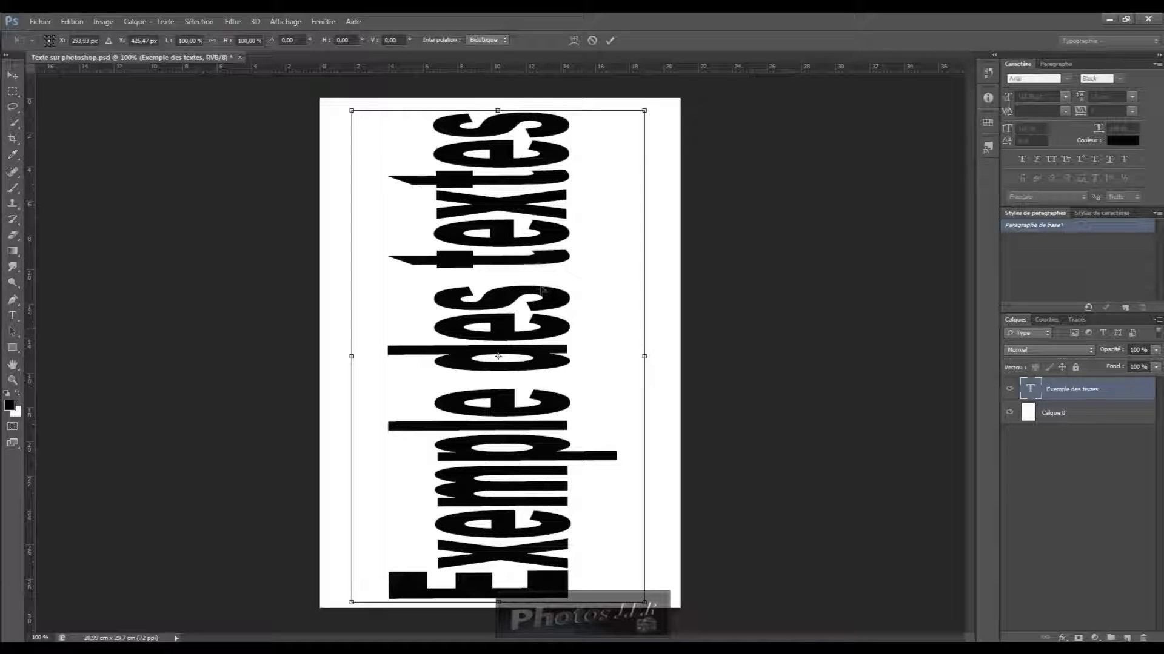
drag(643, 356, 422, 357)
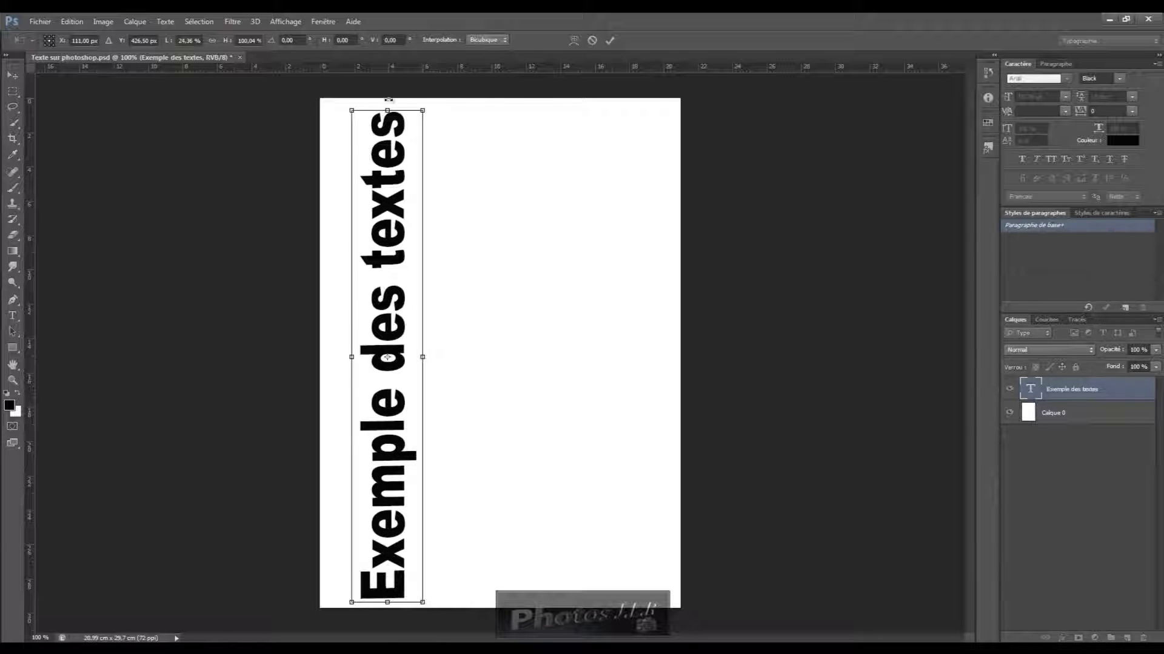
drag(386, 109, 570, 382)
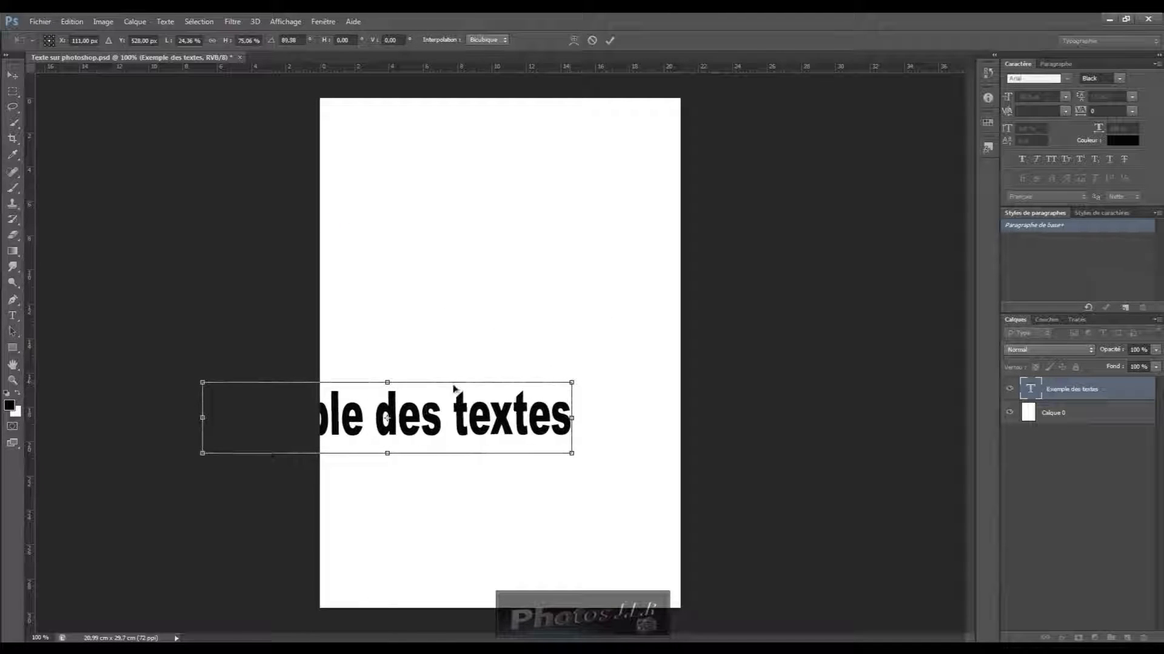
drag(447, 402, 558, 311)
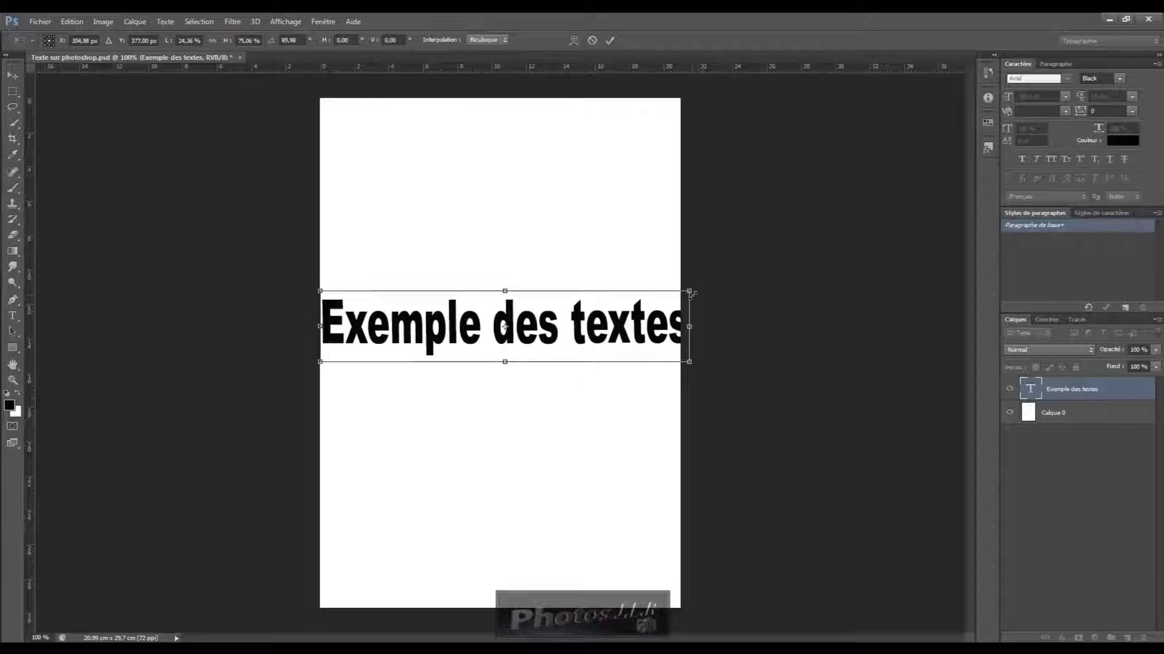
drag(690, 292, 667, 309)
drag(477, 331, 485, 325)
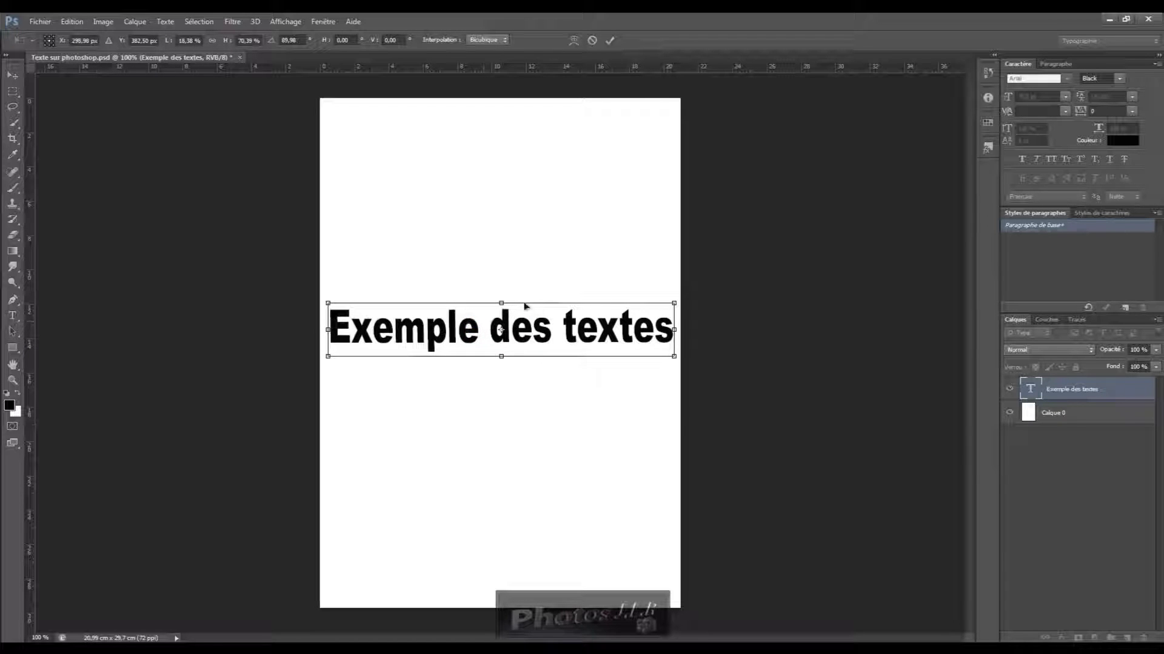
drag(500, 303, 500, 308)
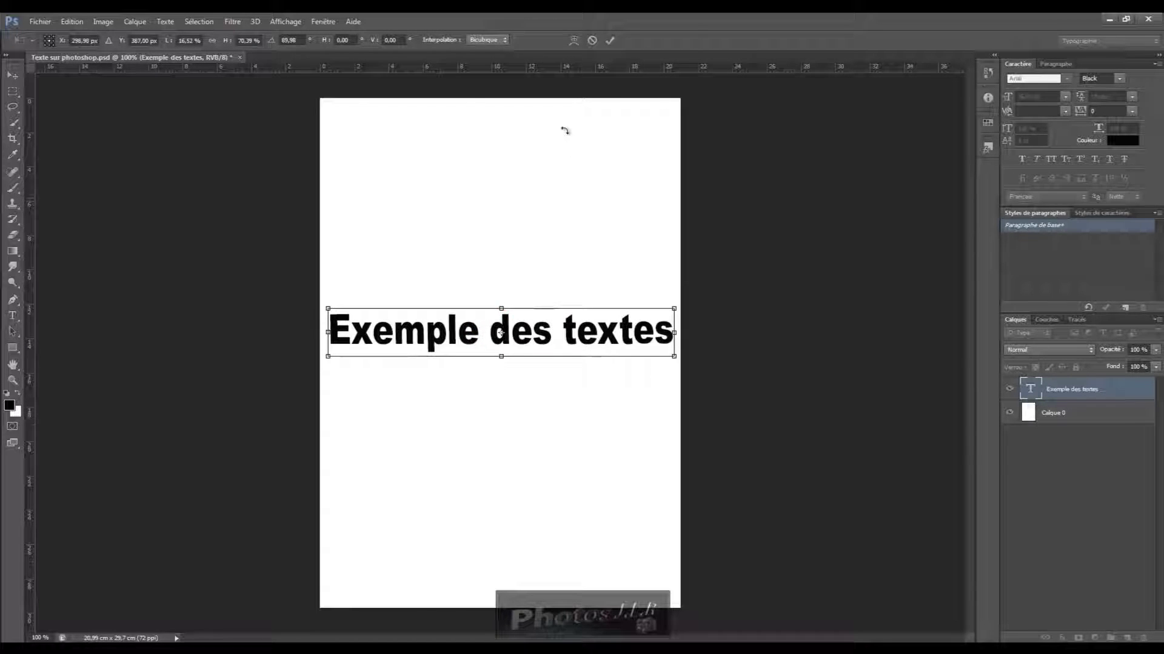
click(609, 40)
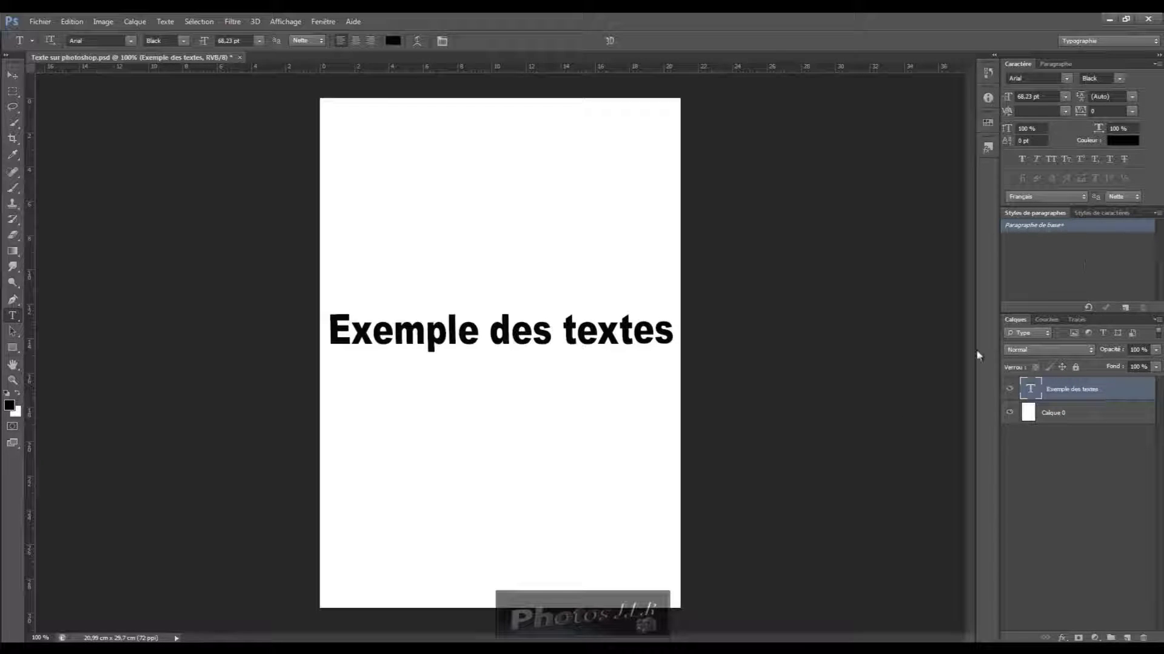
- Rasterize the "Exemple des textes" layer and transform it, turned about 89° counterclockwise and stretched to nearly fill the page
right_click(1116, 392)
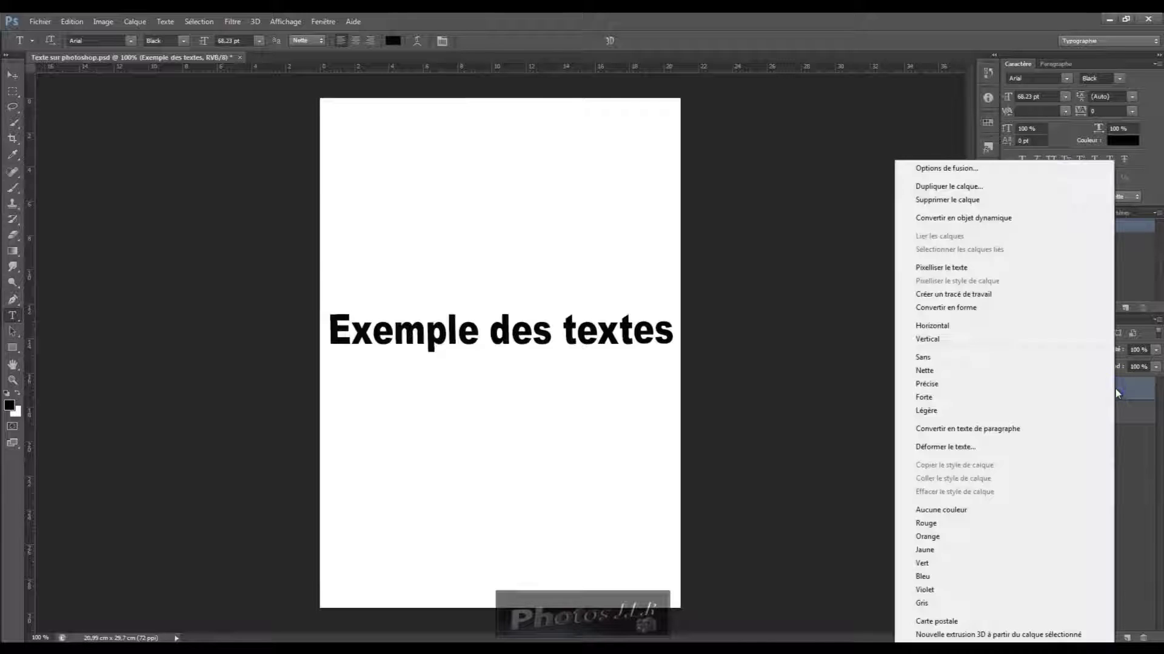
click(932, 268)
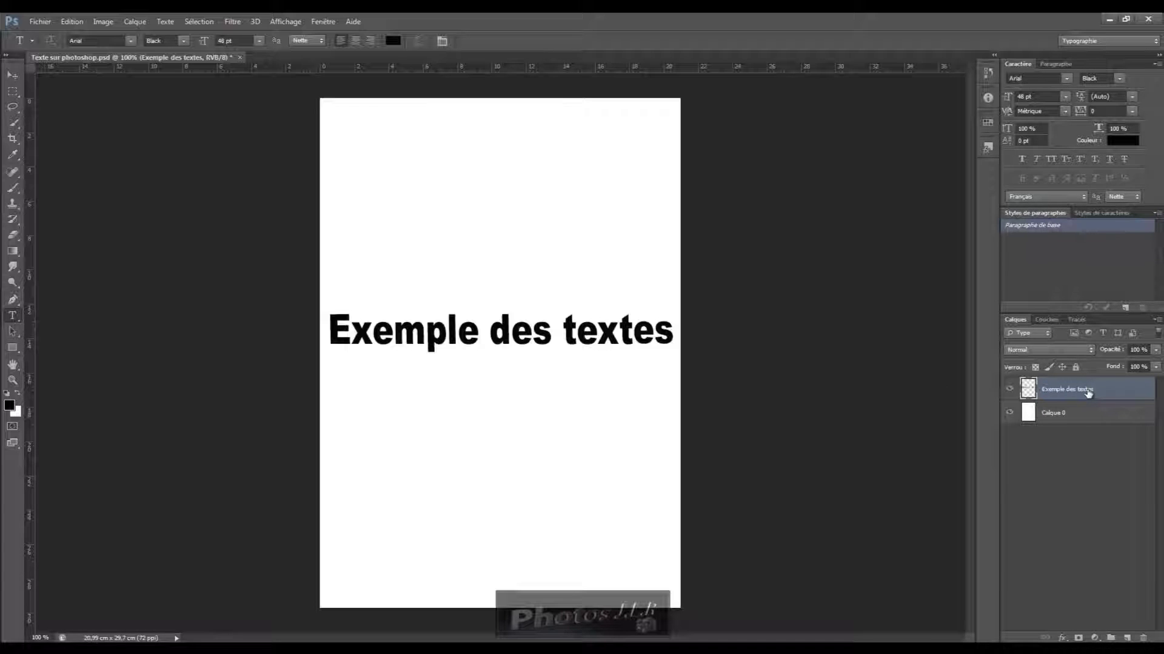
key(ctrl+t)
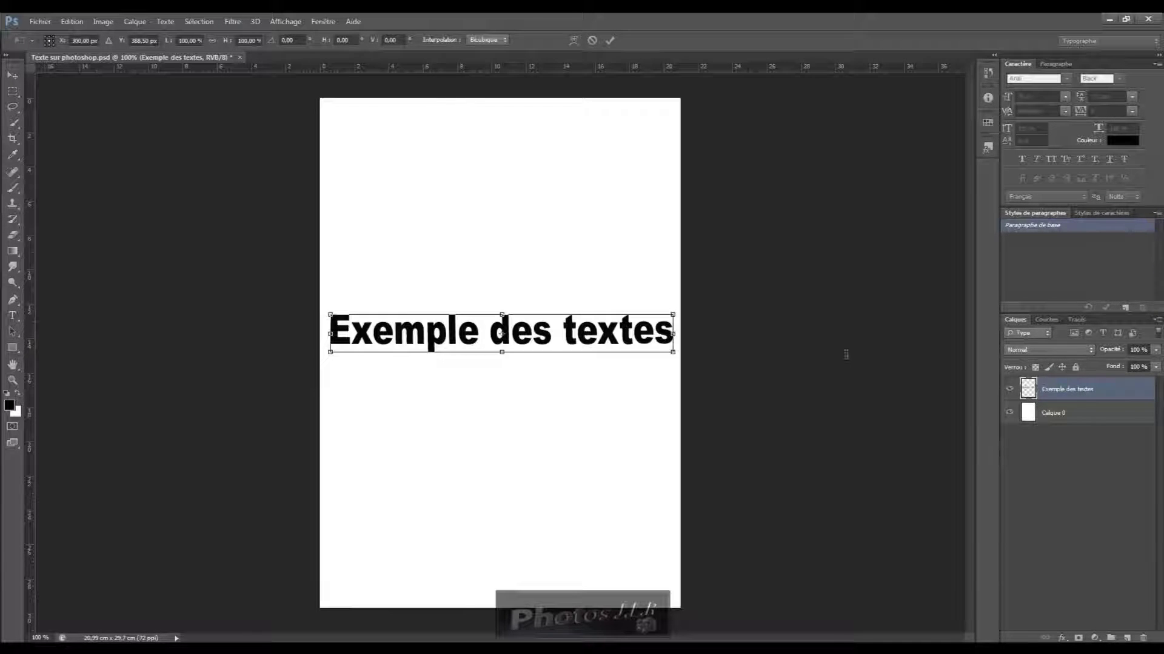
drag(682, 311, 481, 163)
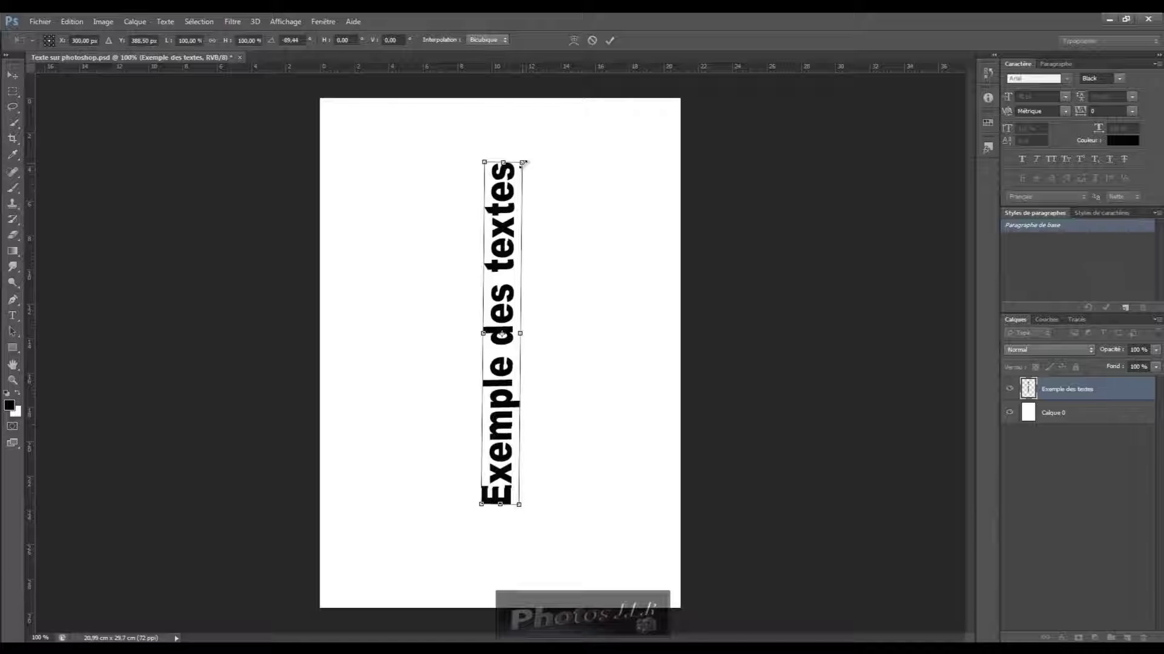
drag(524, 162, 671, 99)
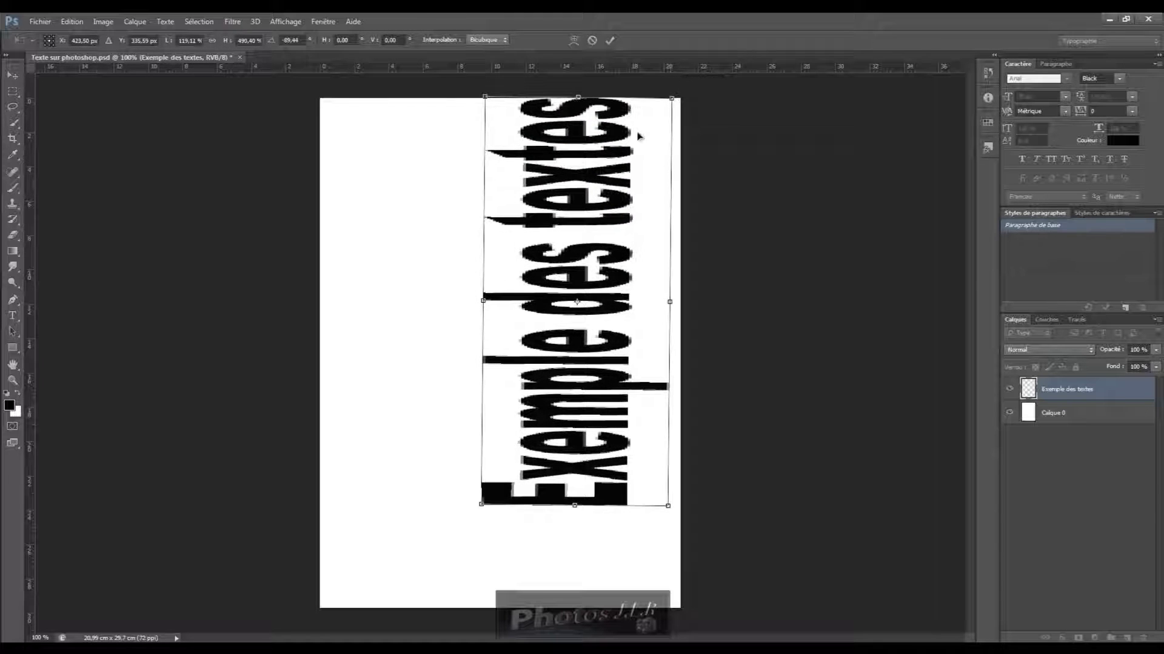
drag(480, 507, 326, 595)
drag(501, 95, 500, 106)
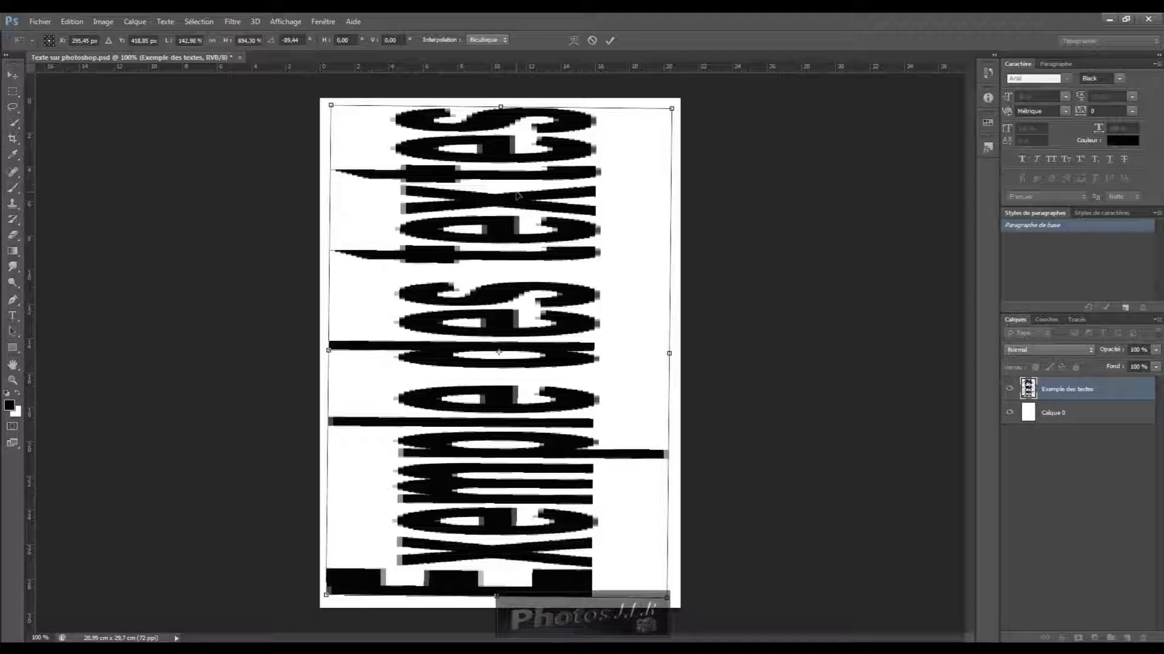
click(610, 40)
- Delete the rasterized "Exemple des textes" layer and add two lines of 36 pt point text of repeated "a" near the page's upper-left corner
drag(1117, 399, 1146, 639)
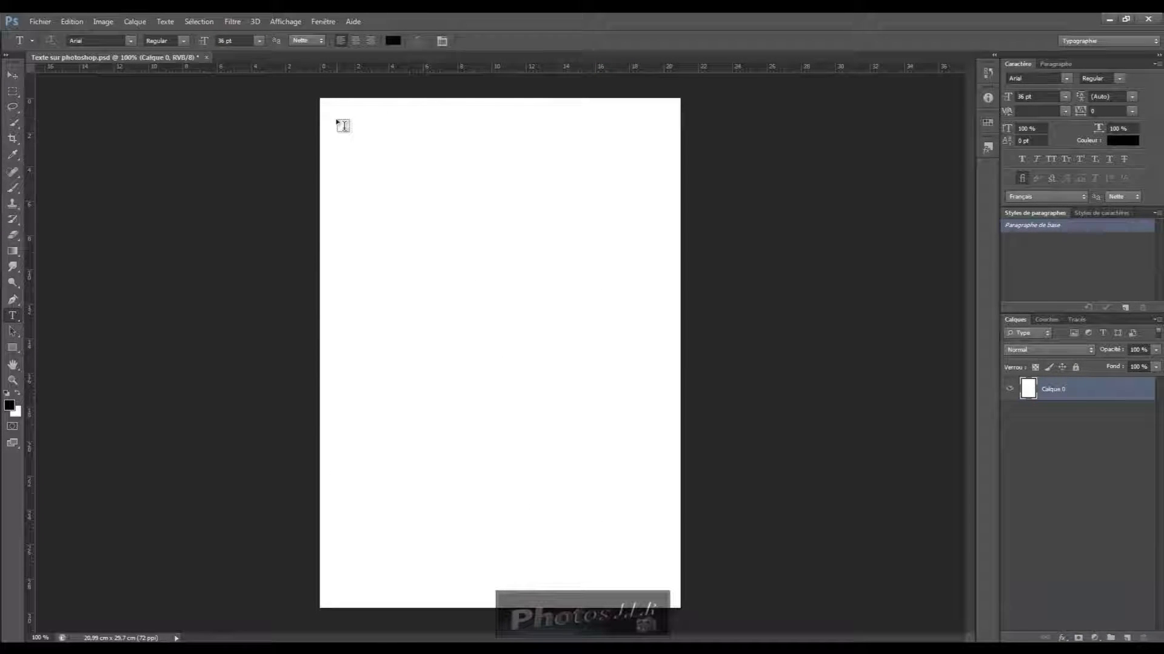
click(337, 149)
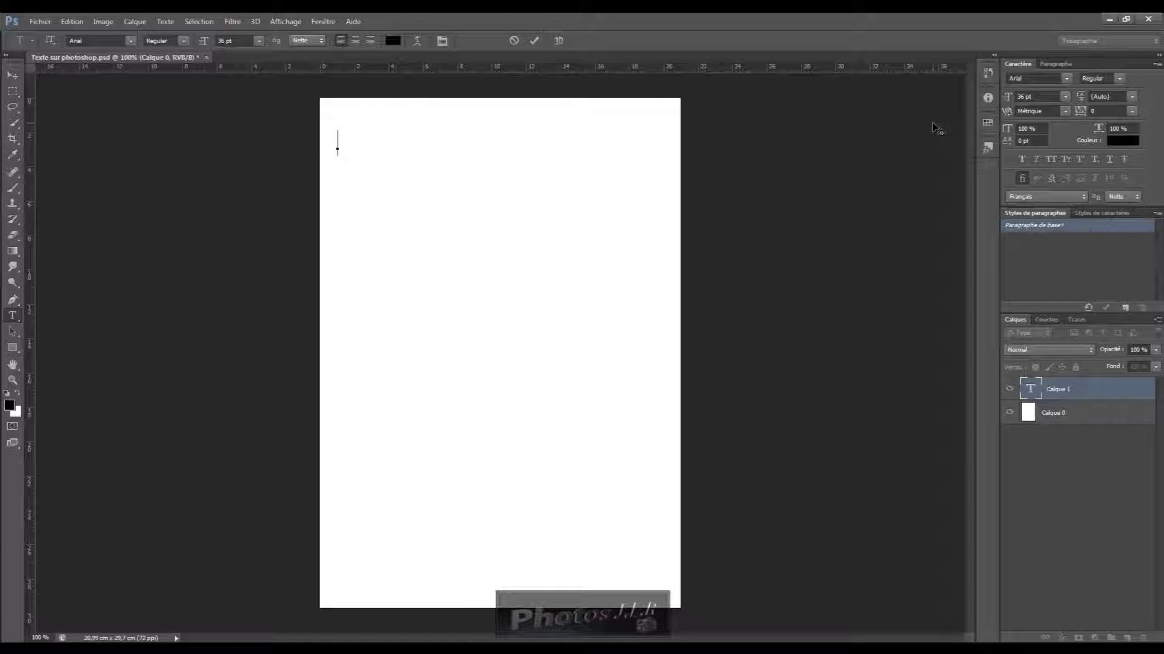
text(aaaaaaa)
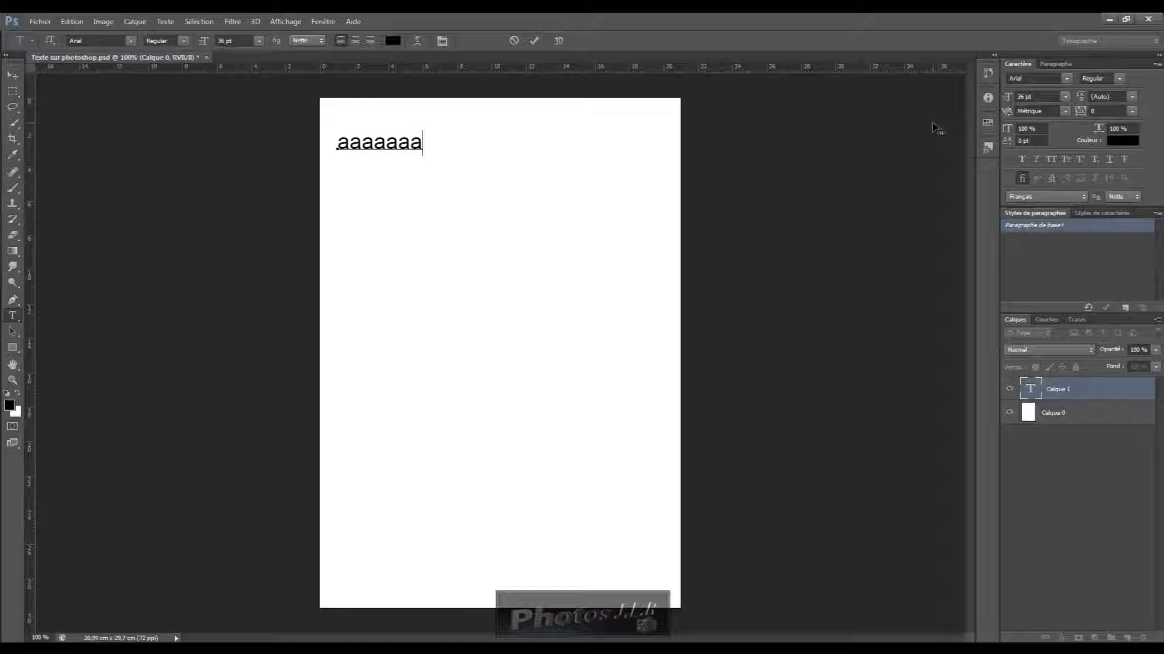
text(aaaaaaa)
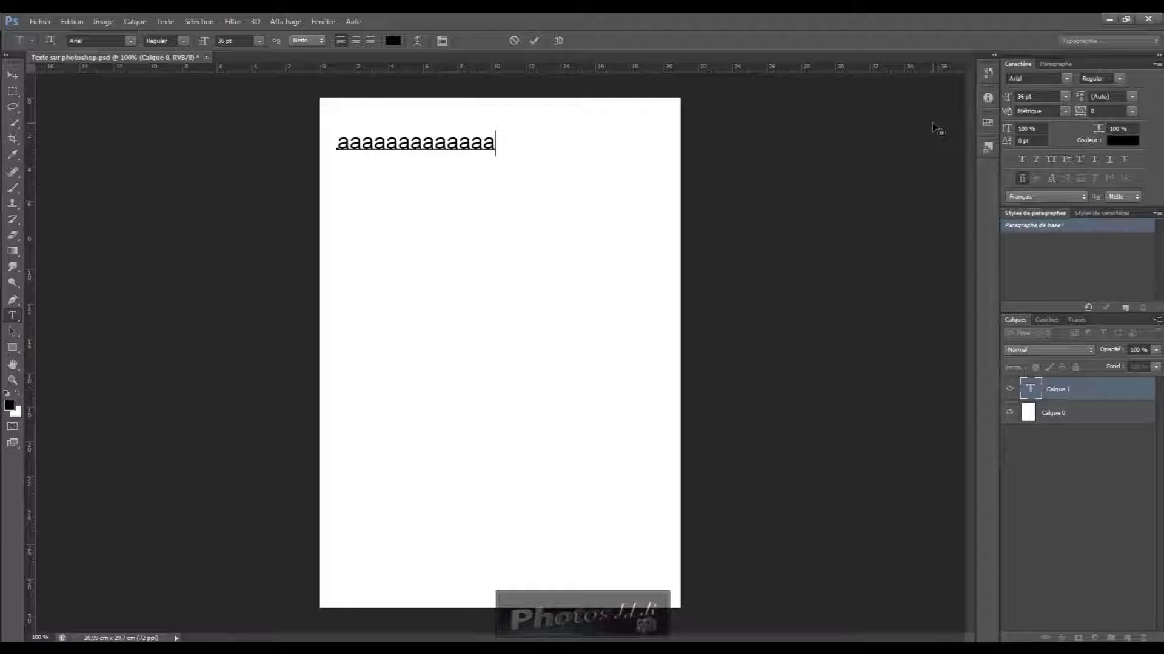
text(aaaa)
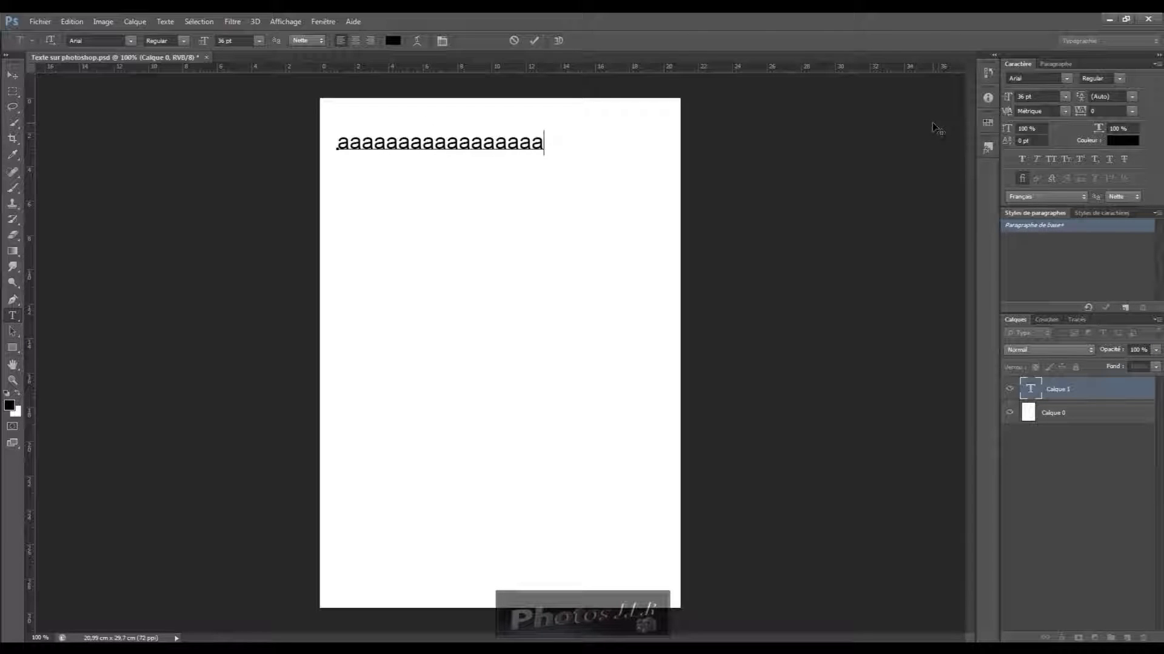
text(a)
key(Return)
text(aaaaaaaaaaaaaaaa)
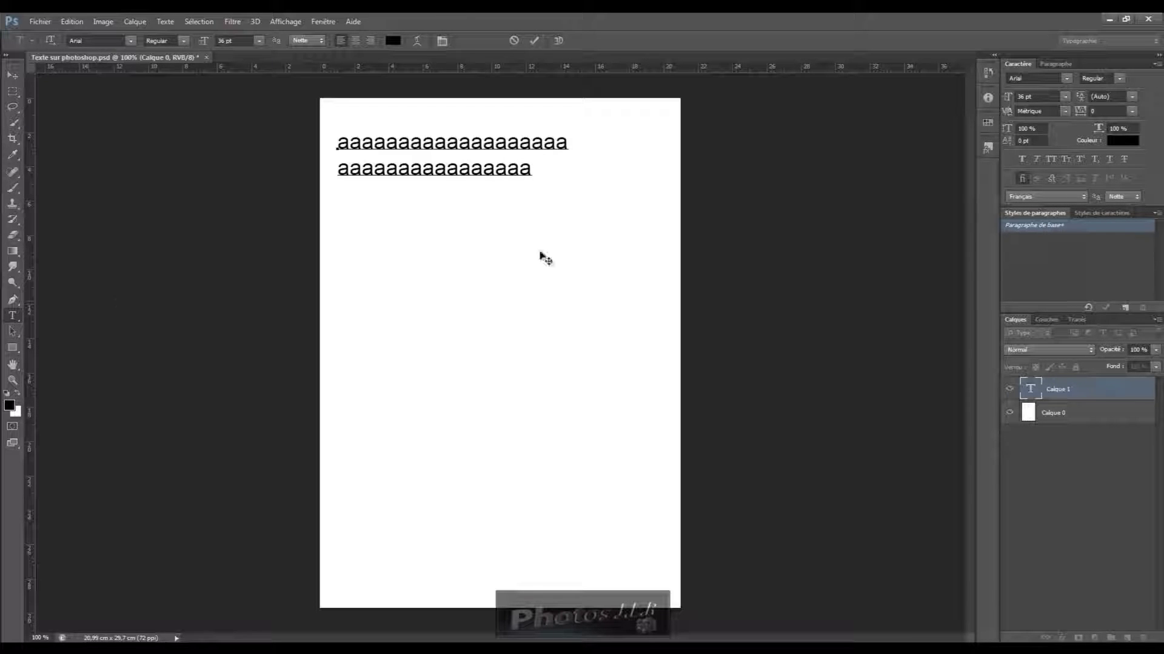
click(533, 41)
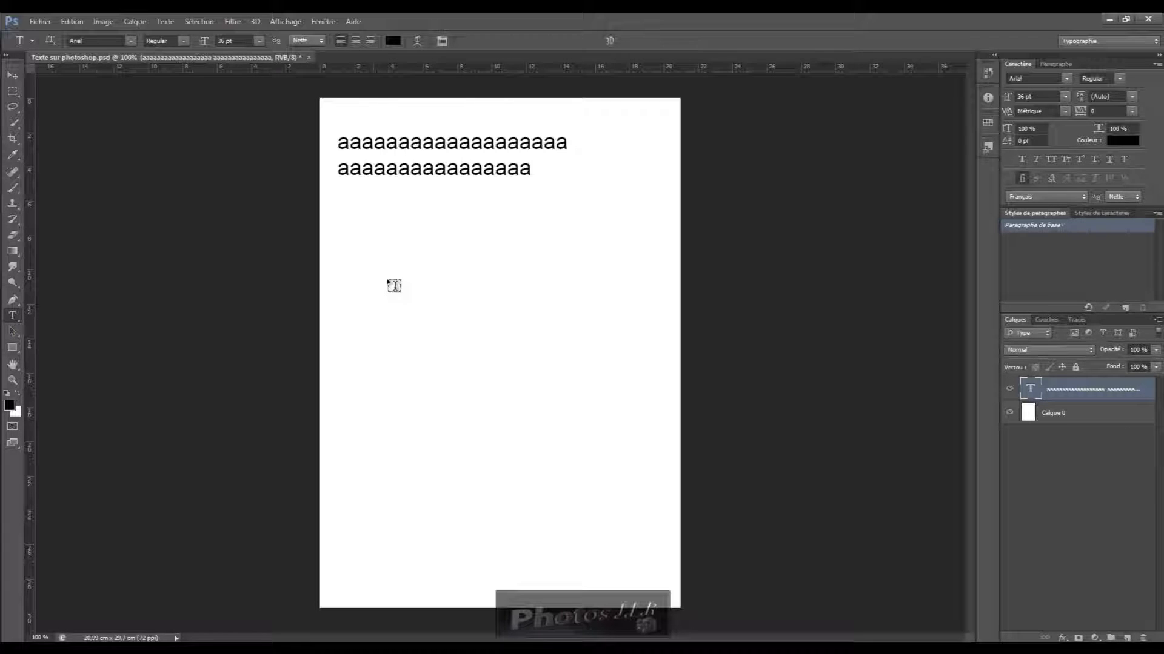
- Draw a paragraph text box below the point text, fill it with repeated "a" wrapping onto a third line, and commit it
drag(344, 204, 346, 204)
drag(346, 206, 567, 330)
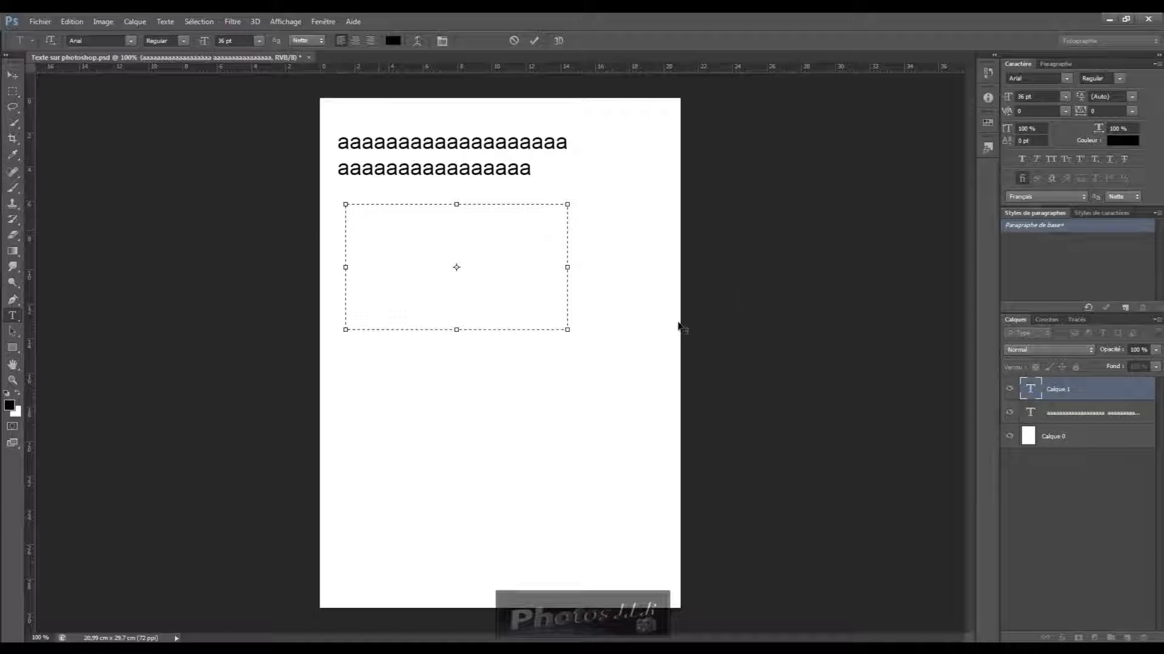
text(aaaaaaaaaaaaaaaaaa)
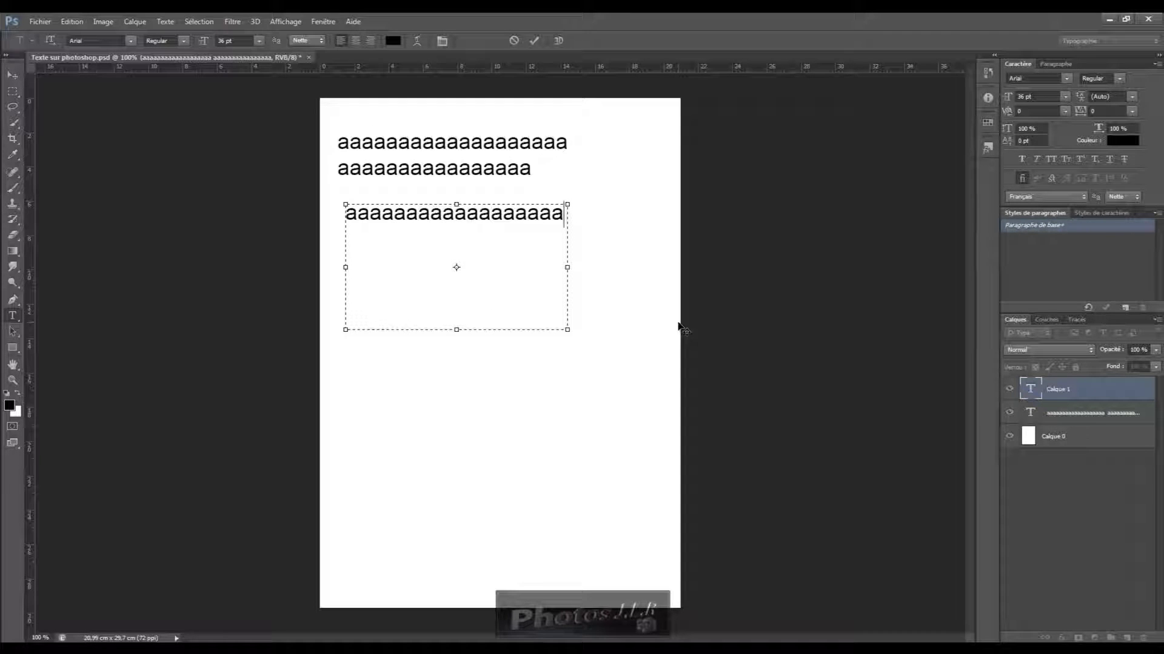
text(aaaaaaaaaaaa)
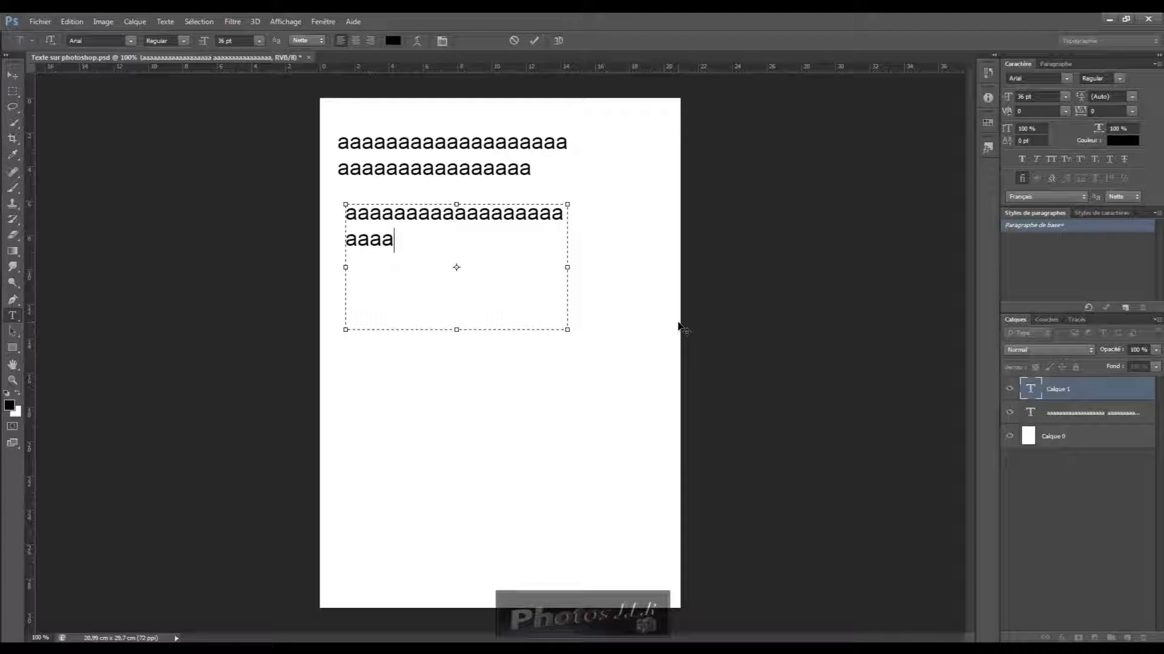
text(aaaaaaaaaa)
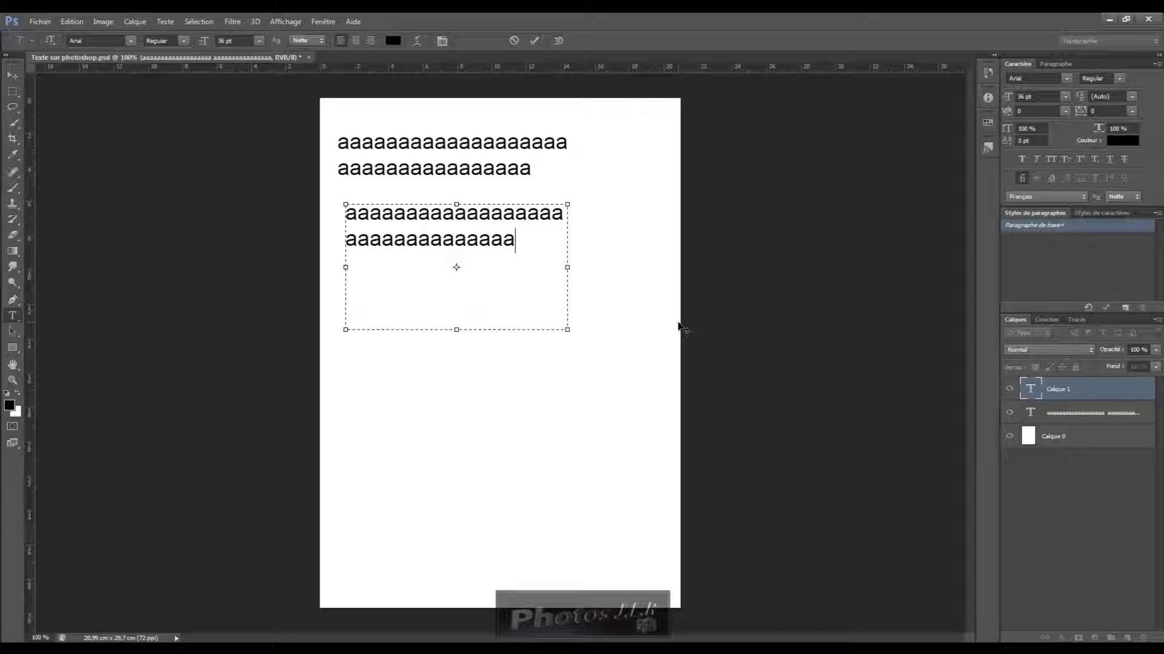
text(aaaaaaaa)
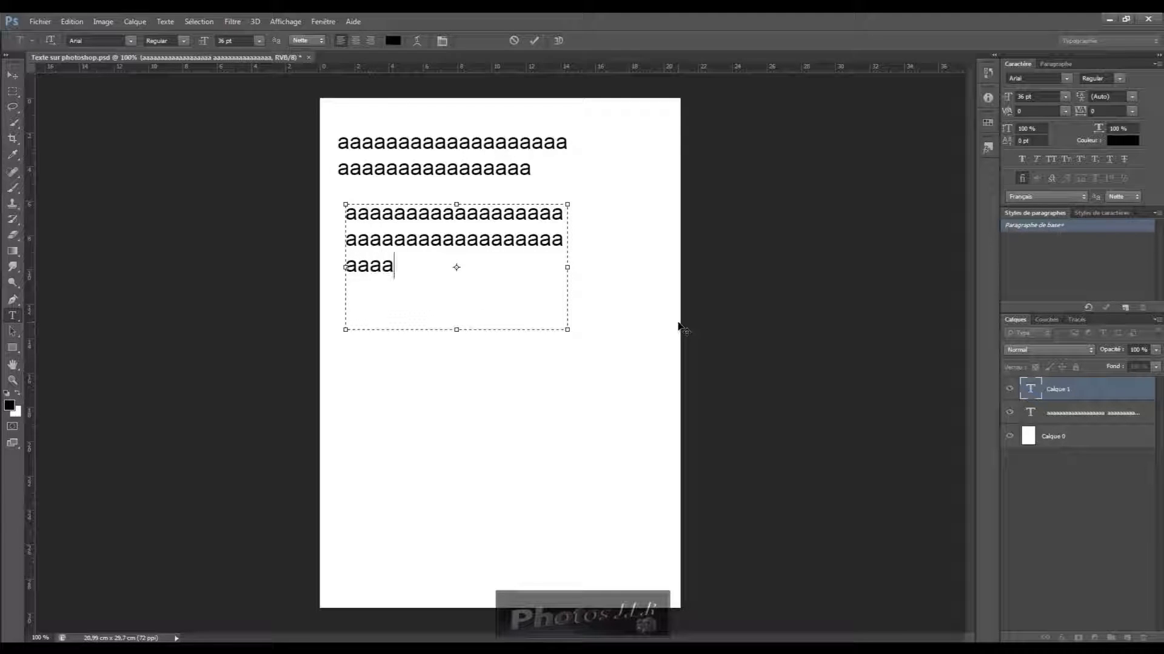
text(aaaaa)
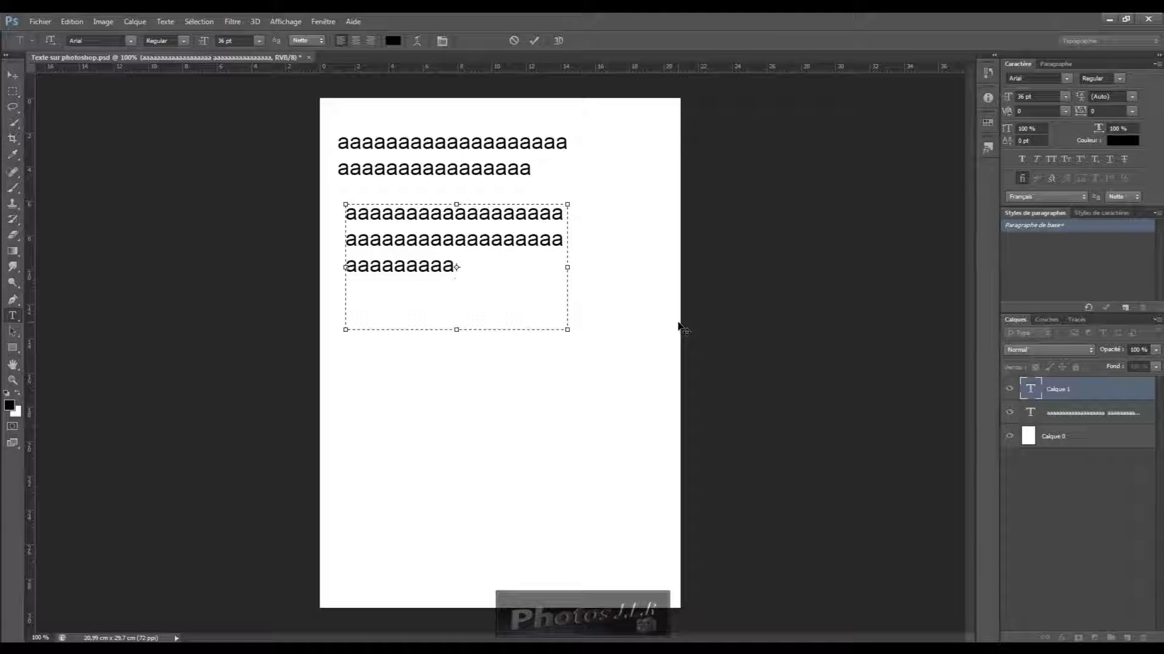
text(aa)
click(535, 41)
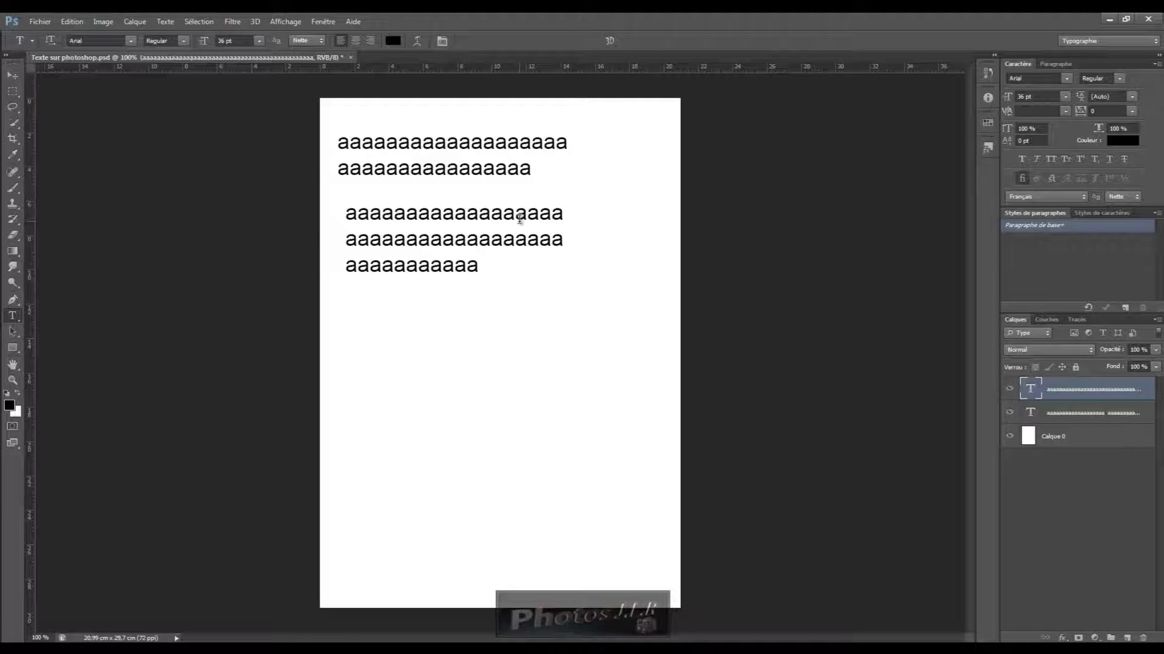
- Try squeezing the paragraph text to about 38% width with a free transform, and cancel the transformation
click(75, 20)
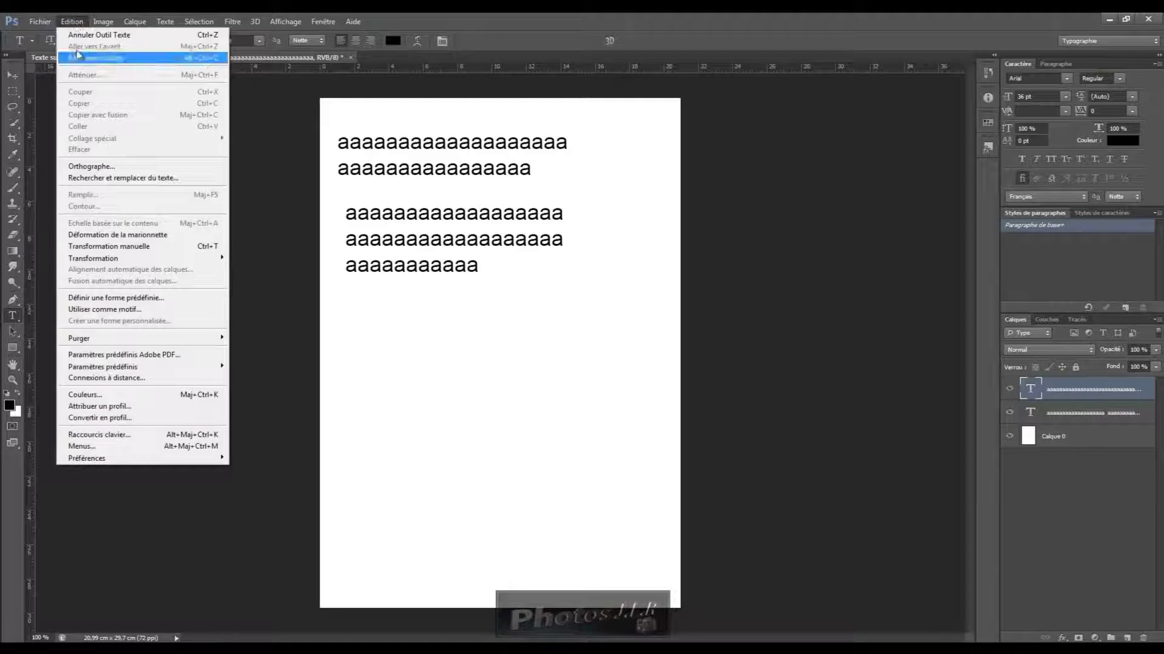
click(99, 247)
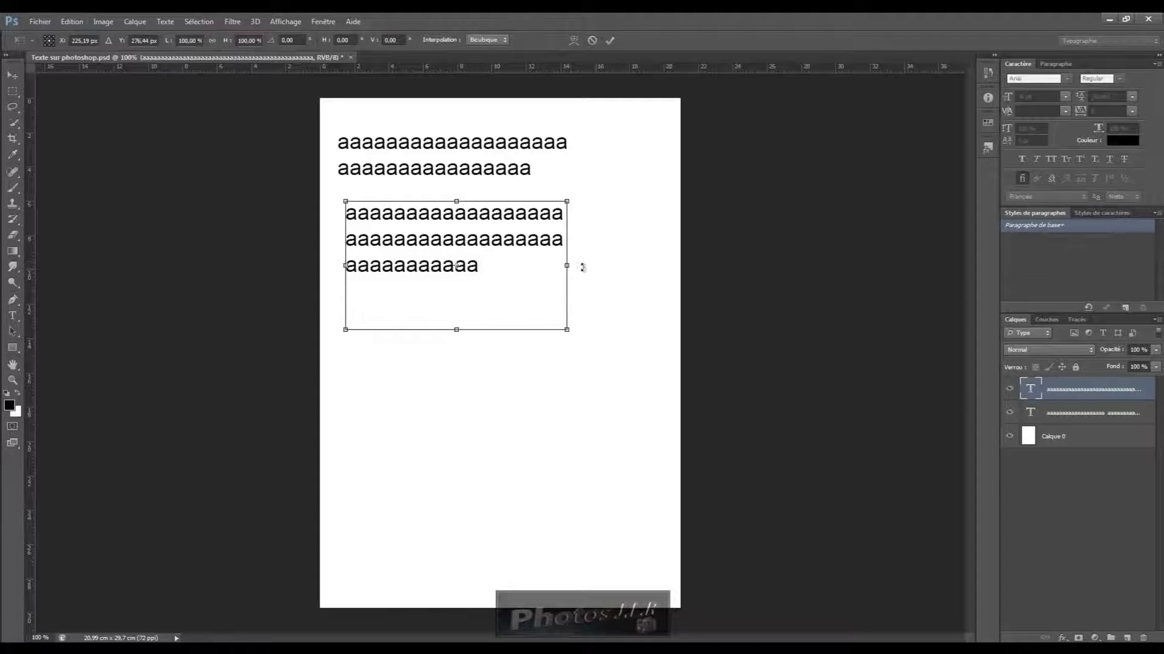
drag(567, 266, 431, 264)
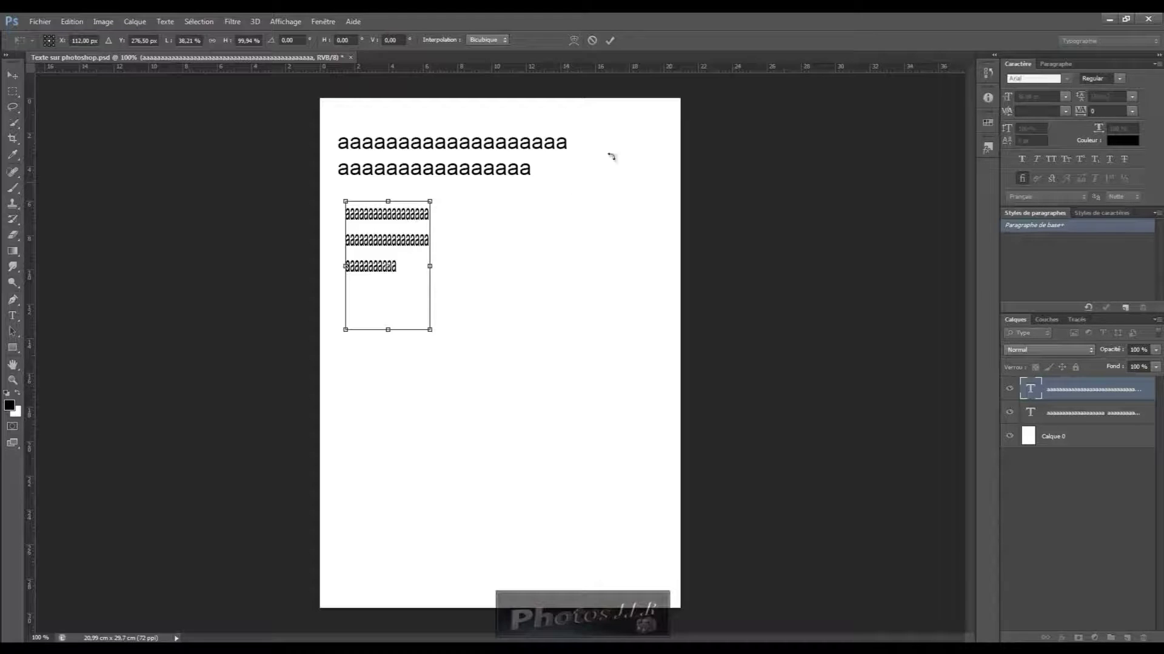
click(592, 40)
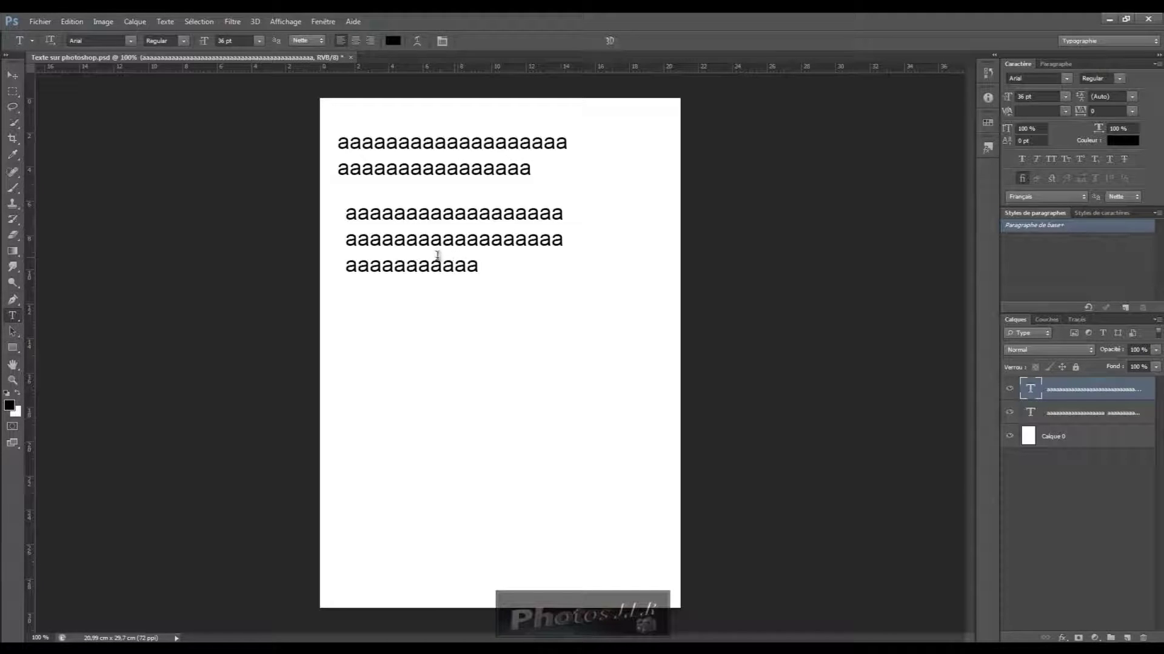
- Reopen the paragraph text for editing, narrow its box to about 8.2 cm and widen it to slightly beyond its original width
click(450, 216)
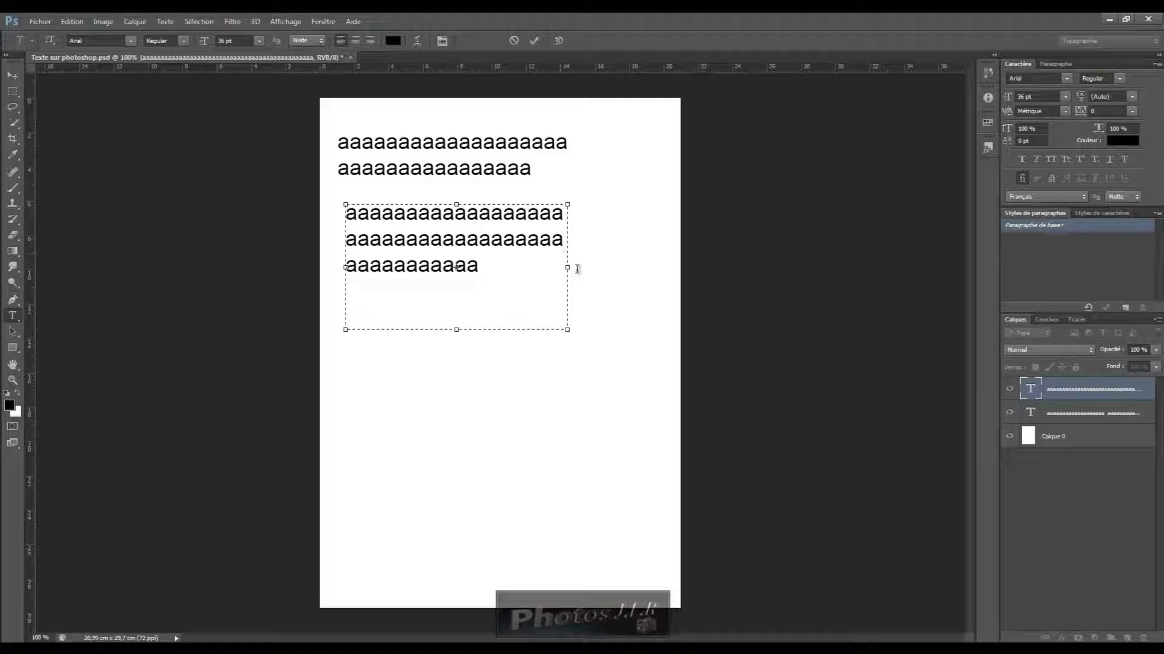
drag(569, 268, 487, 267)
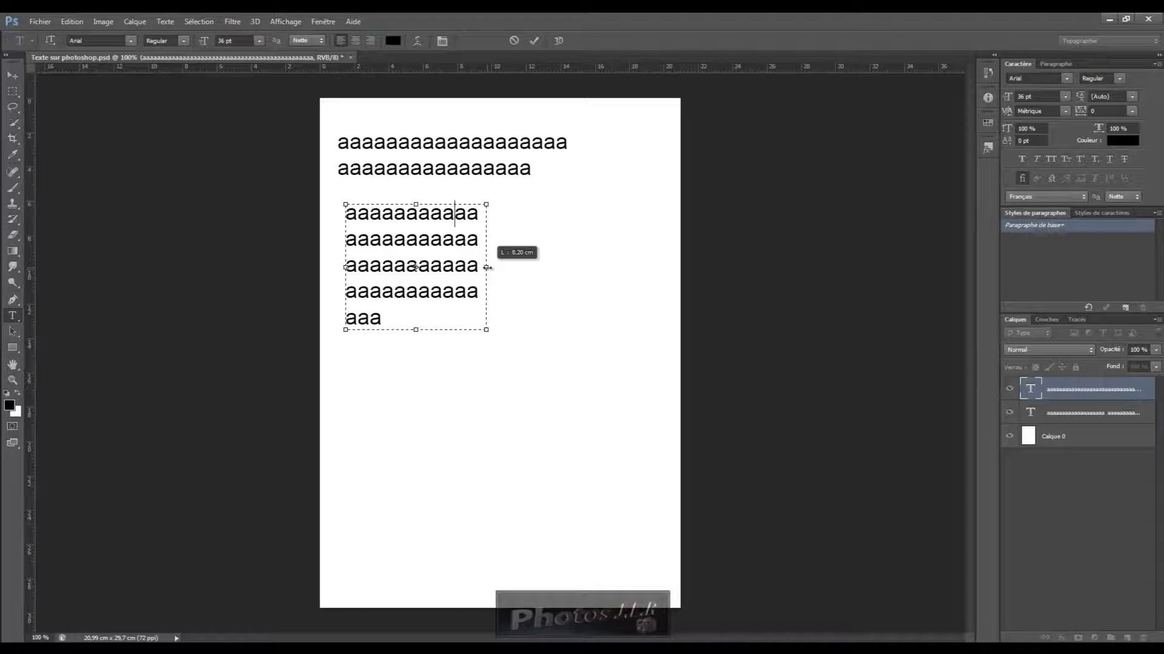
drag(487, 268, 586, 268)
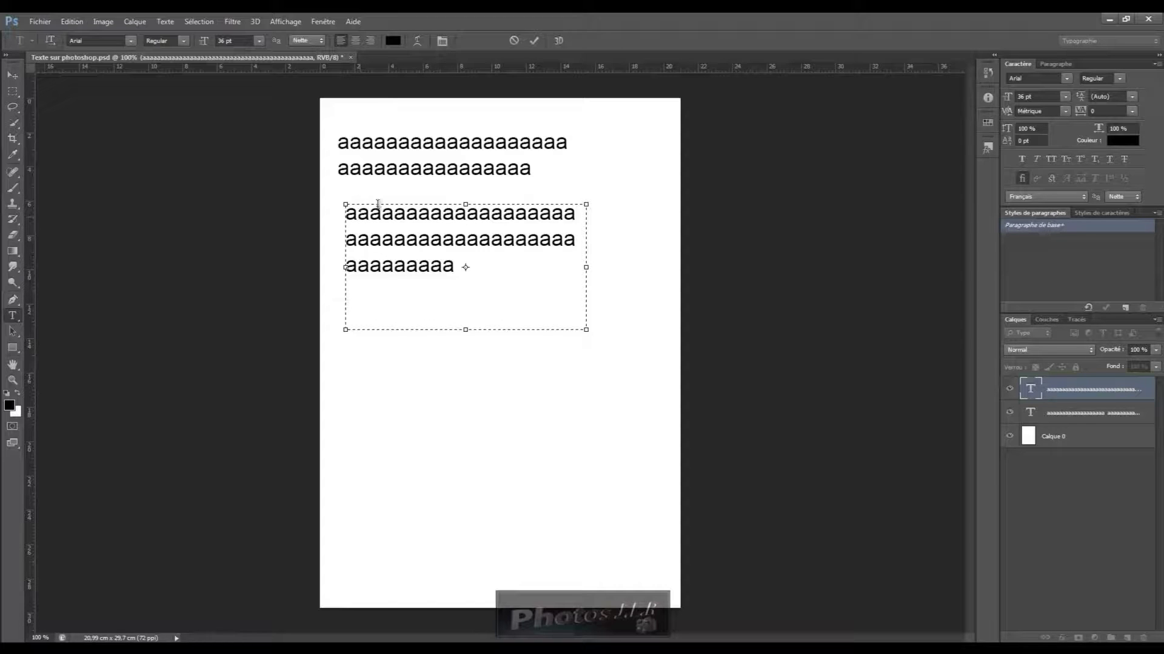
click(1064, 64)
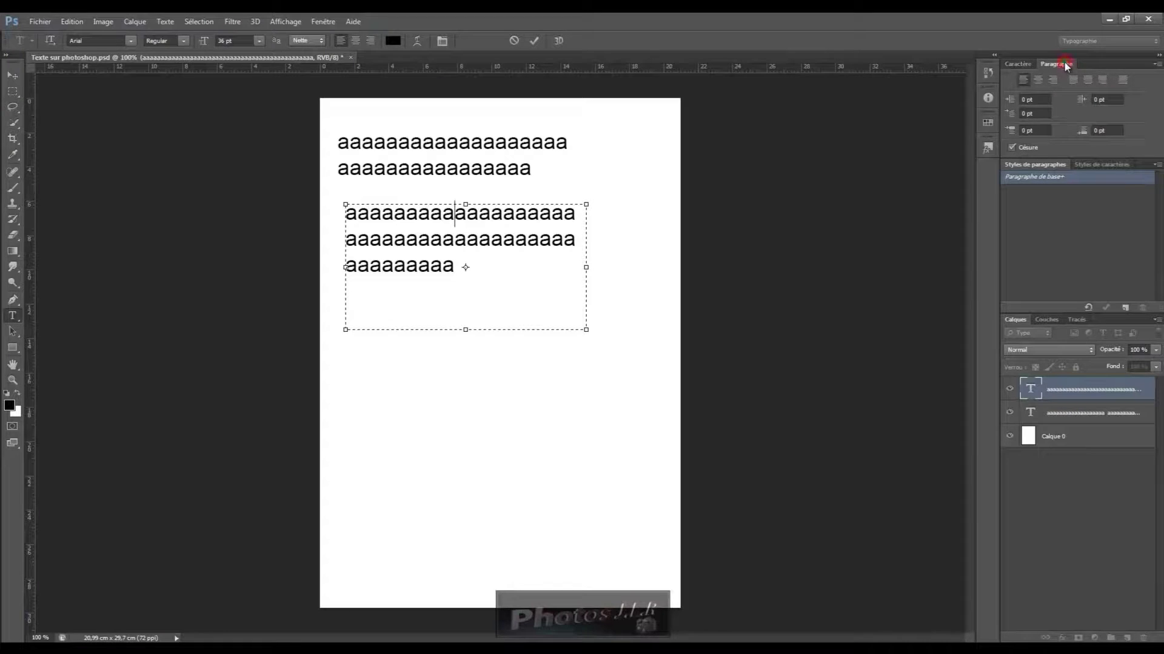
click(1012, 63)
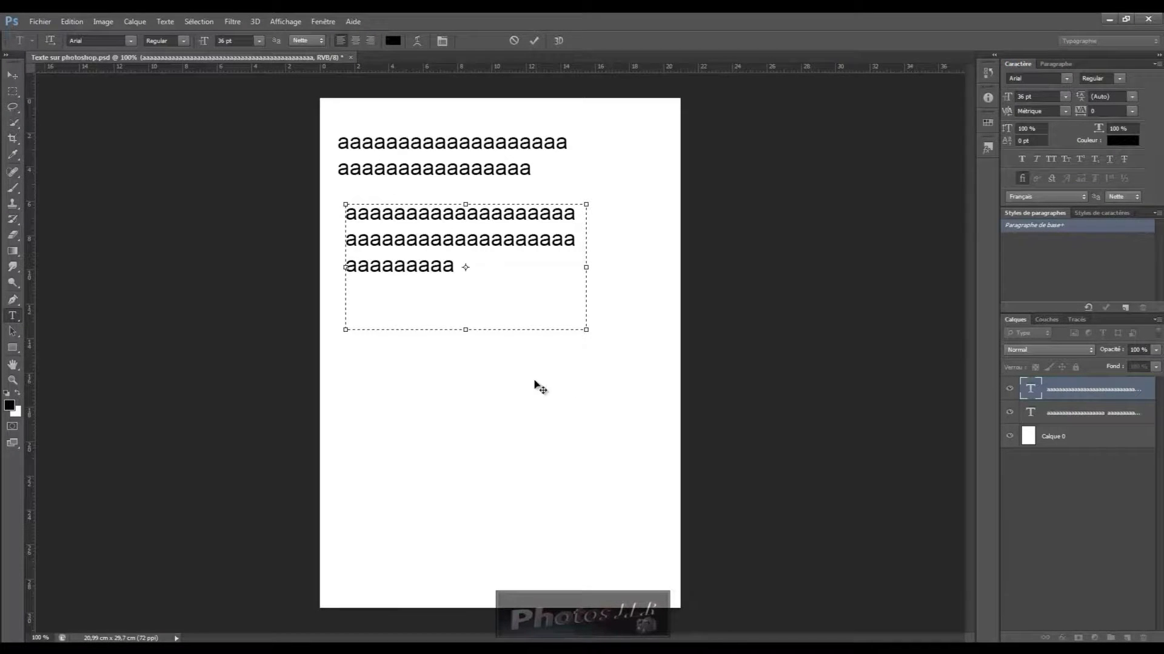